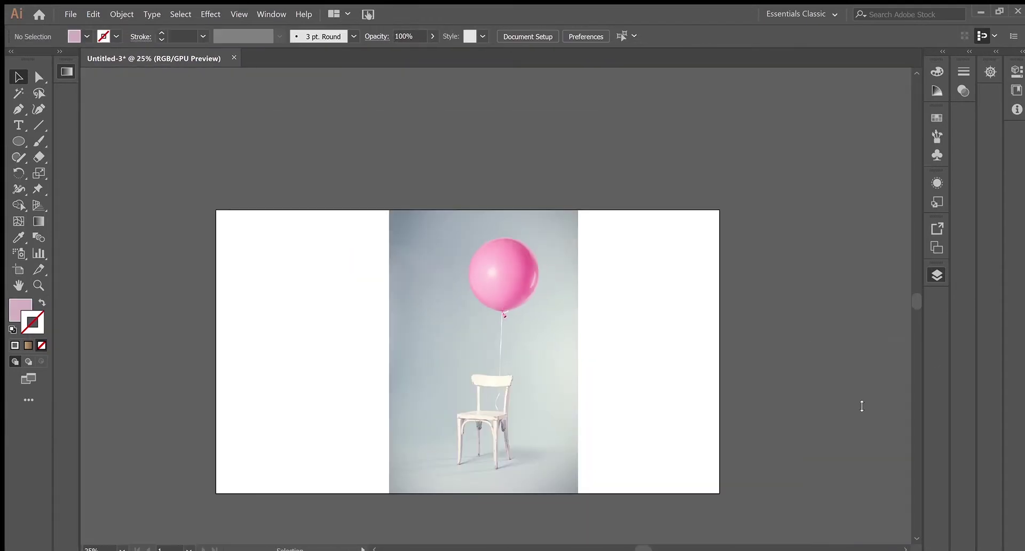
Place an artboard-sized rectangle behind the photo with a grey-blue-to-light gradient sampled from it.
drag(216, 209, 719, 493)
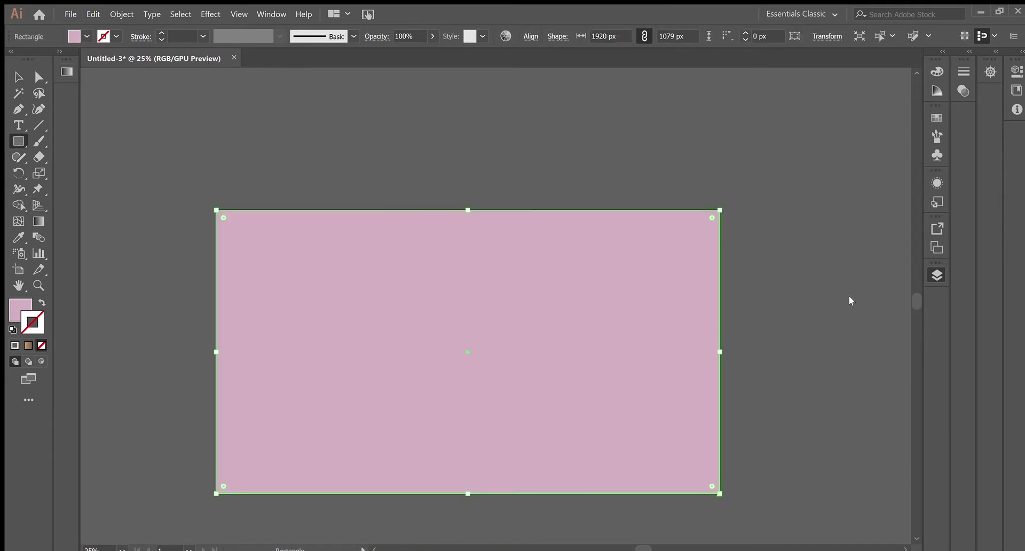
key(ctrl+shift+bracketleft)
key(g)
click(26, 347)
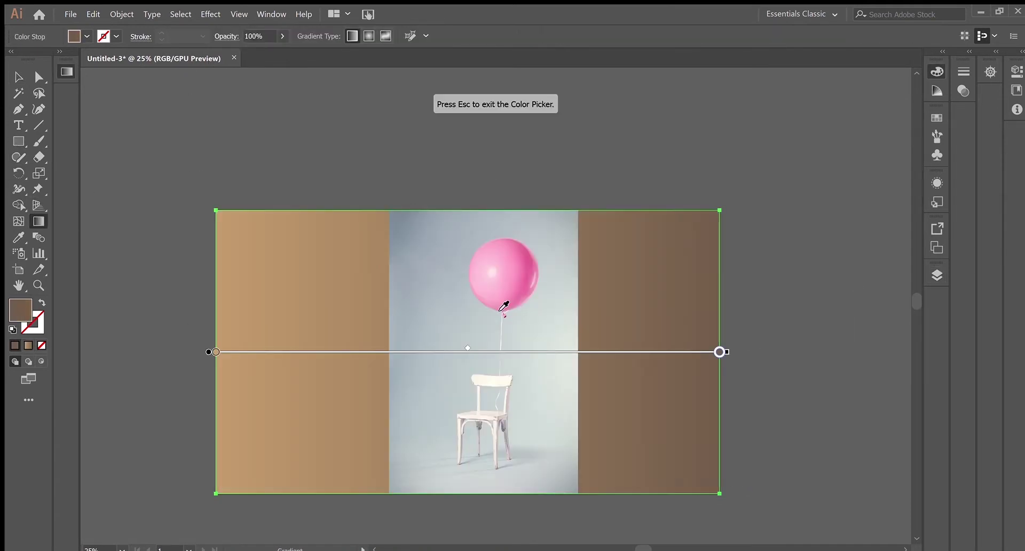
click(390, 324)
click(215, 353)
click(407, 320)
key(v)
key(ctrl+shift+a)
Enlarge the balloon photo about its centre and zoom to 100% on the balloon.
click(486, 333)
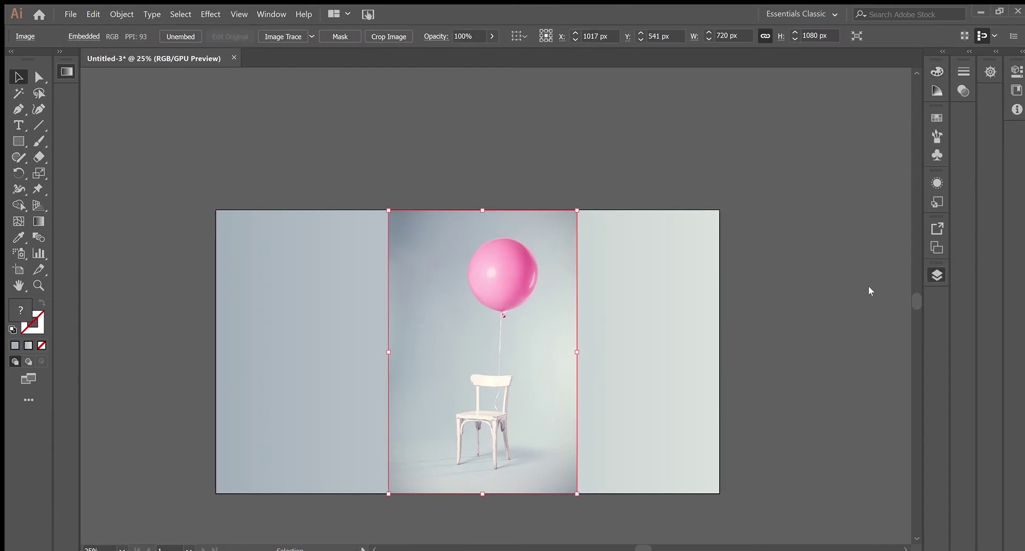
scroll(584, 285, down, 3)
scroll(584, 285, up, 2)
drag(483, 468, 483, 481)
key(ctrl+shift+a)
key(ctrl+1)
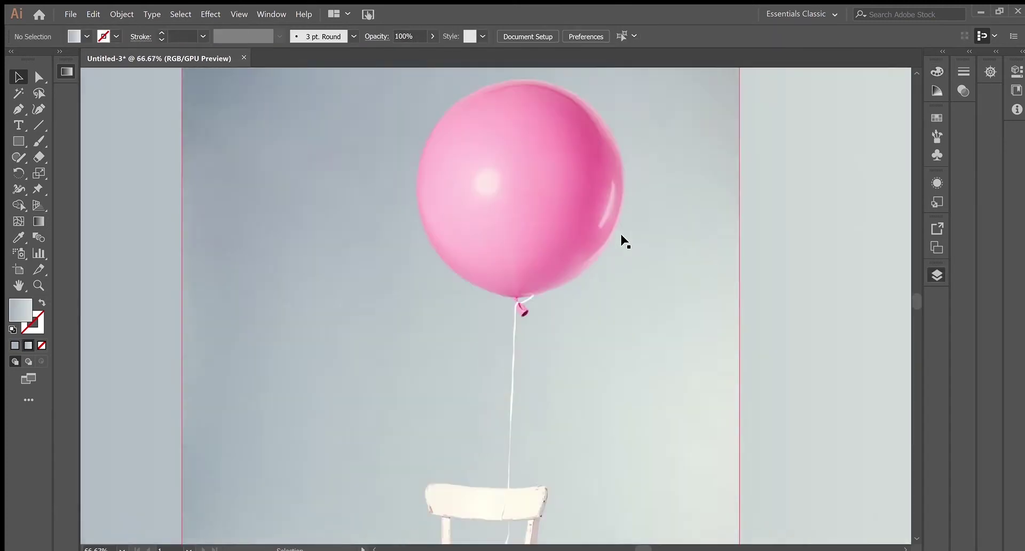
Trace the balloon with a white-stroked ellipse reshaped down to its base and lower right.
drag(532, 254, 687, 410)
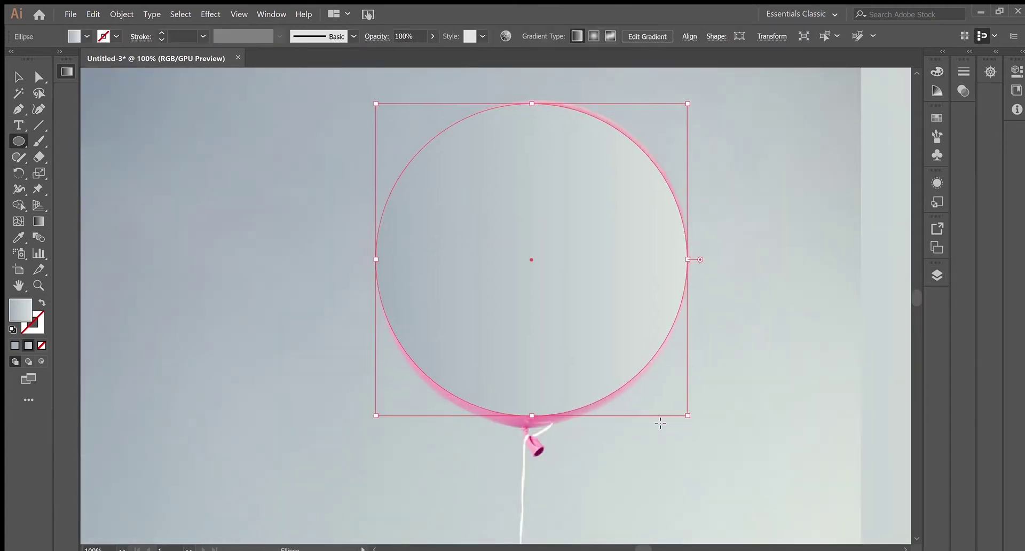
click(42, 302)
click(25, 330)
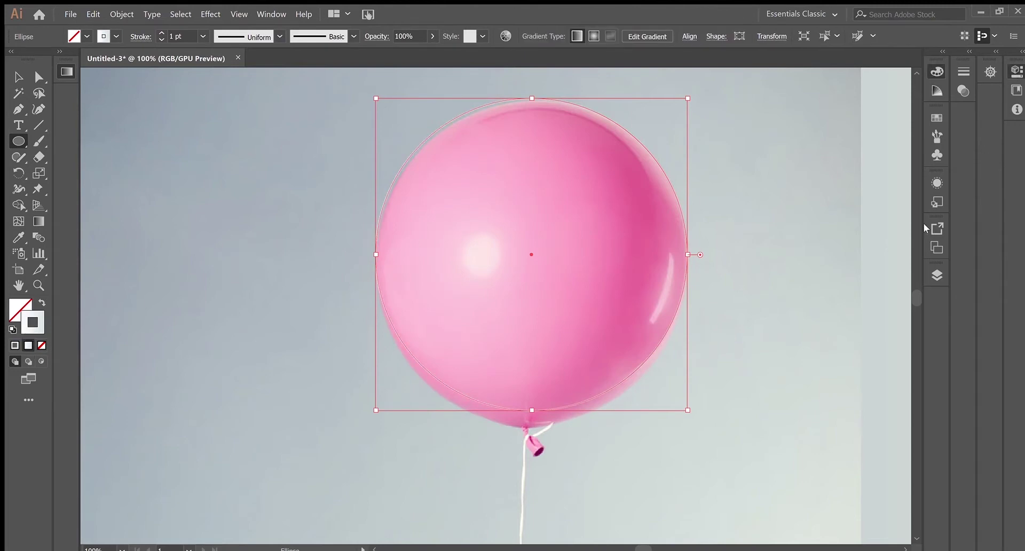
key(shift+grave)
drag(532, 410, 526, 427)
click(629, 380)
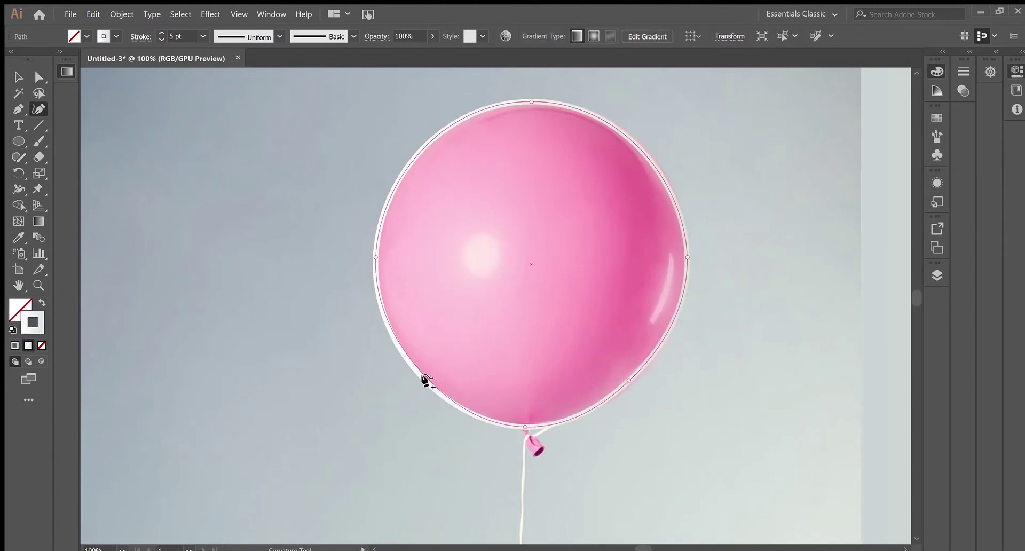
Add a small circle over the round highlight and a curved shine path down the right edge.
key(l)
drag(462, 233, 507, 278)
key(p)
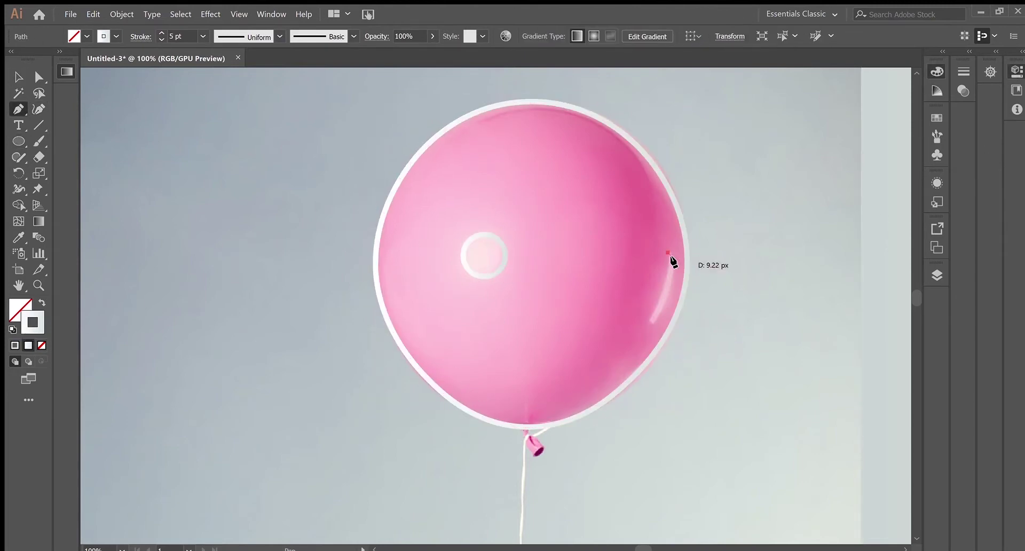
click(671, 257)
drag(655, 322, 634, 337)
key(Escape)
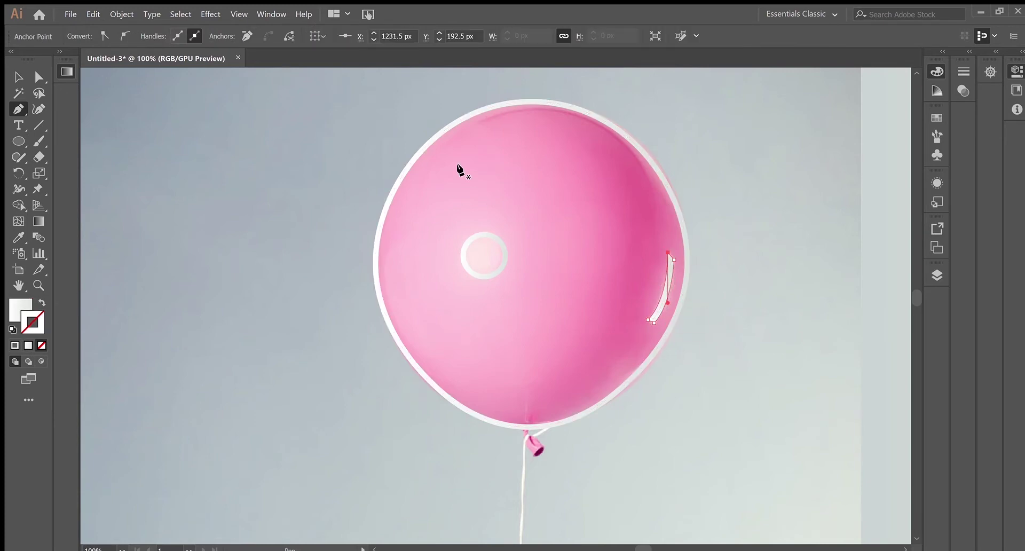
Discard a trial crescent path near the balloon's top and reselect the photo.
click(479, 122)
click(476, 121)
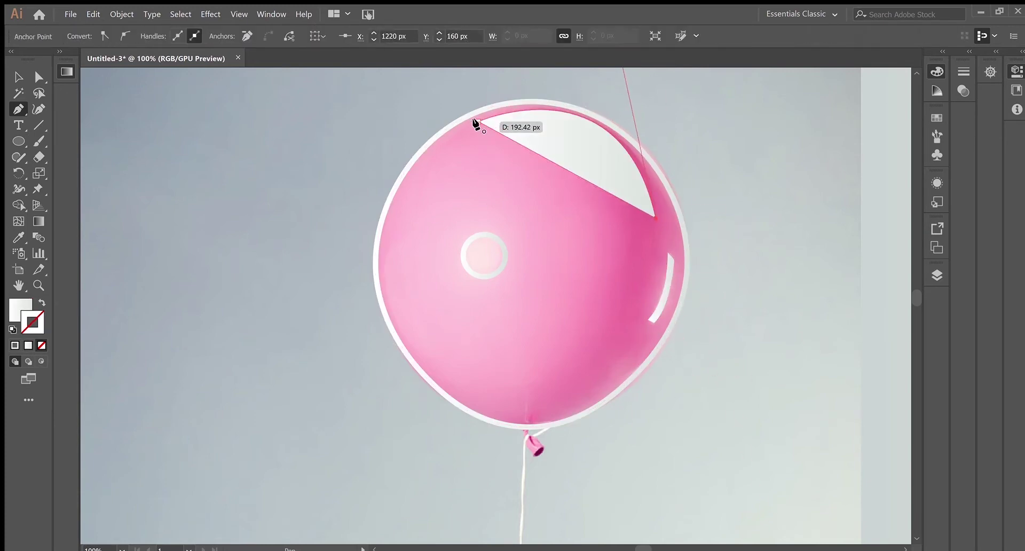
key(v)
click(580, 354)
scroll(581, 355, down, 3)
Zoom in and trace the balloon's knot as a closed white shape.
key(ctrl+plus)
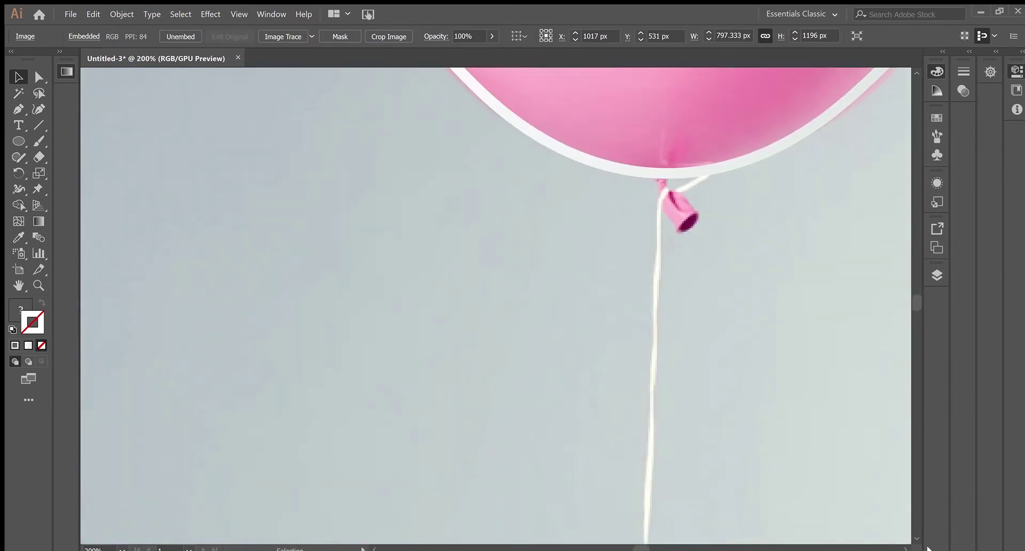
key(ctrl+plus)
key(p)
click(527, 243)
click(531, 262)
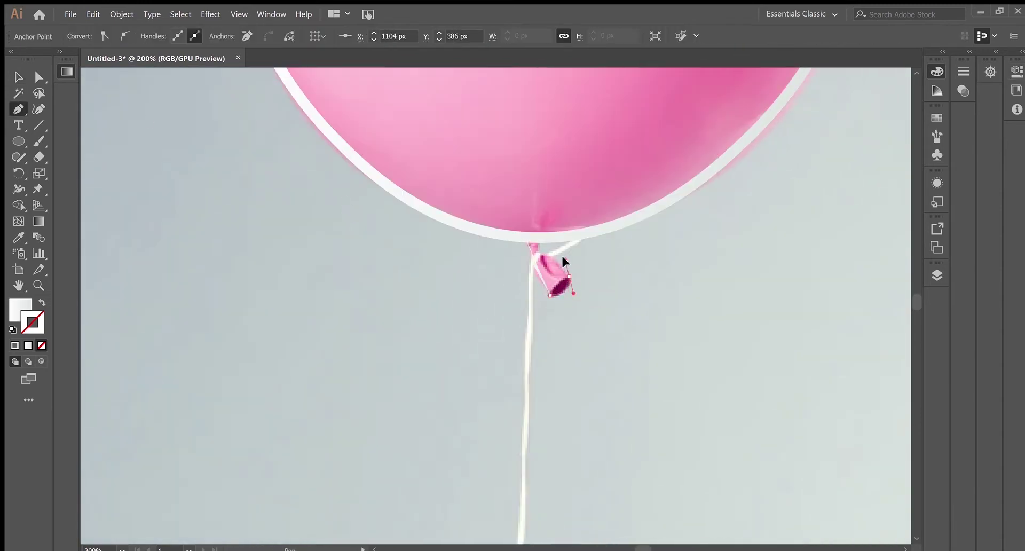
click(528, 242)
Draw a smoothly curving white string from the knot past the chair backrest to below the seat.
key(ctrl+minus)
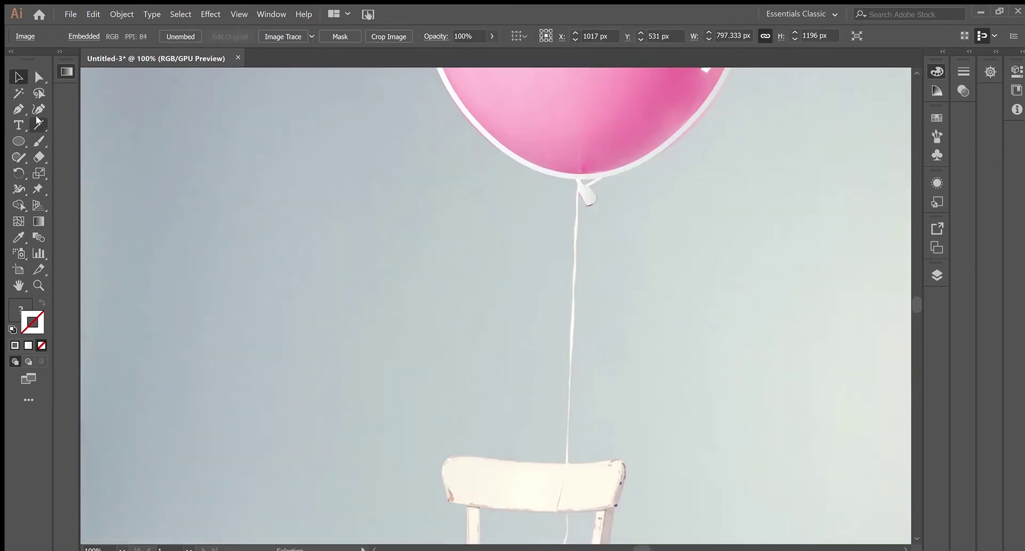
click(575, 183)
click(567, 461)
key(shift+asciitilde)
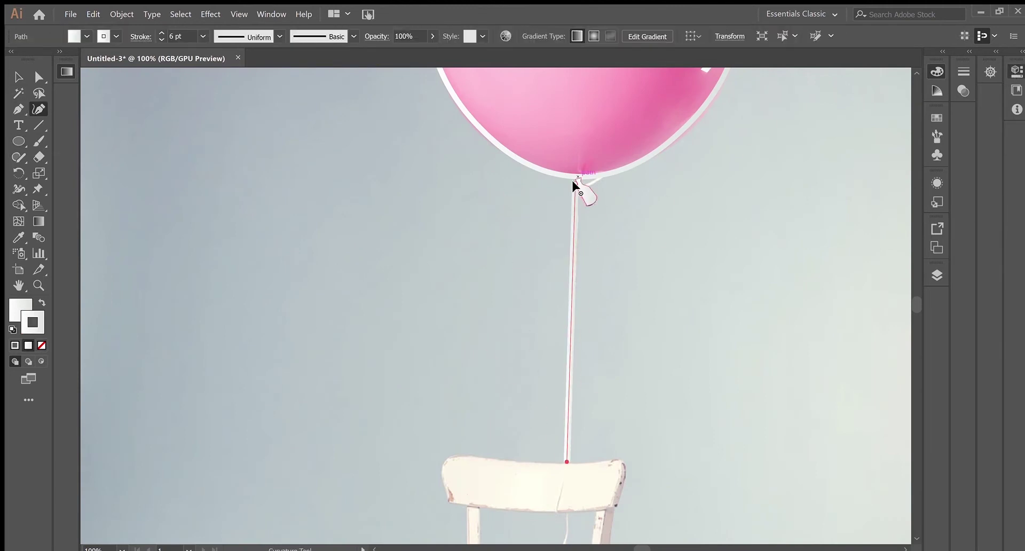
click(575, 184)
click(567, 462)
scroll(563, 460, down, 2)
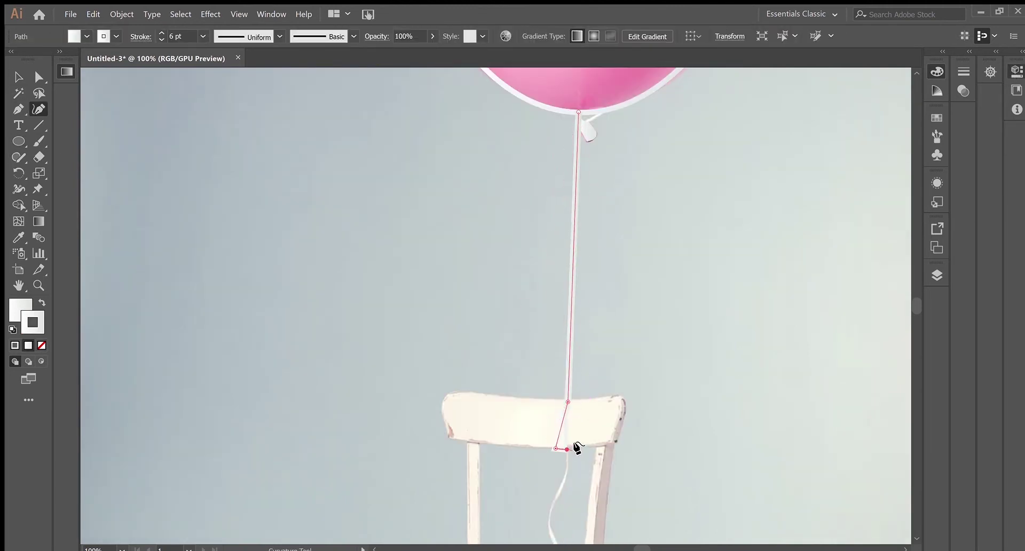
scroll(576, 448, down, 2)
click(557, 491)
key(v)
Select the photo, the balloon outline and the highlight path in turn.
click(474, 234)
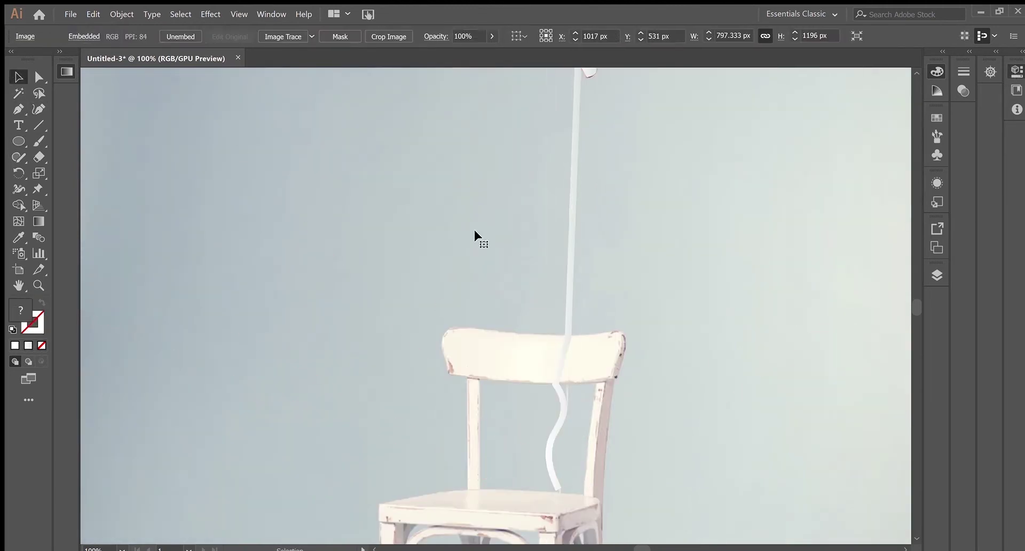
scroll(474, 234, up, 5)
click(716, 293)
click(534, 236)
Move the white balloon outline left beside the photo.
scroll(533, 236, up, 1)
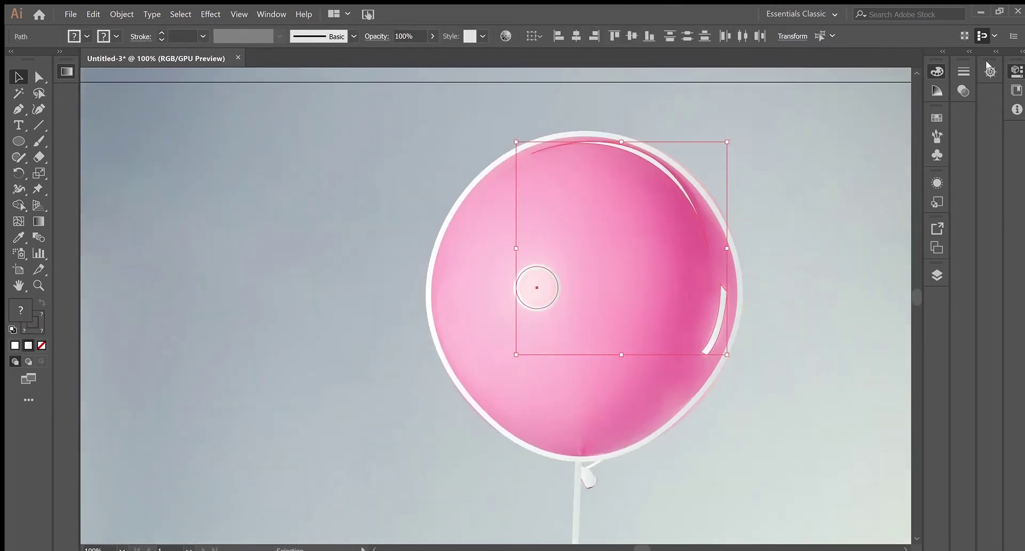
scroll(879, 252, right, 2)
click(751, 236)
mouse_move(410, 466)
mouse_down()
mouse_move(257, 472)
mouse_move(238, 462)
mouse_up()
Fill the outline with a freeform gradient and add two colour points inside it.
click(28, 345)
key(g)
scroll(374, 299, left, 2)
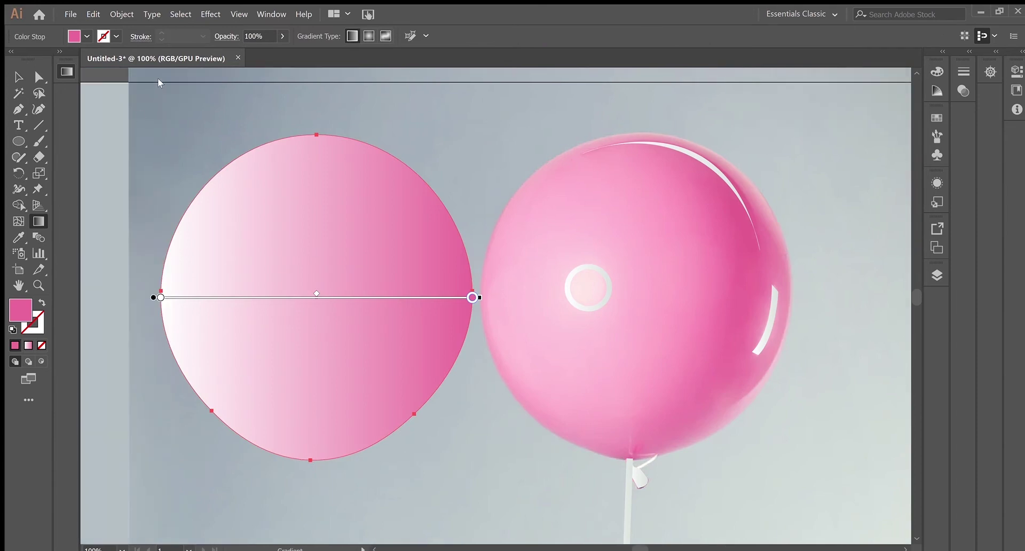
click(368, 36)
click(385, 36)
click(233, 283)
click(588, 289)
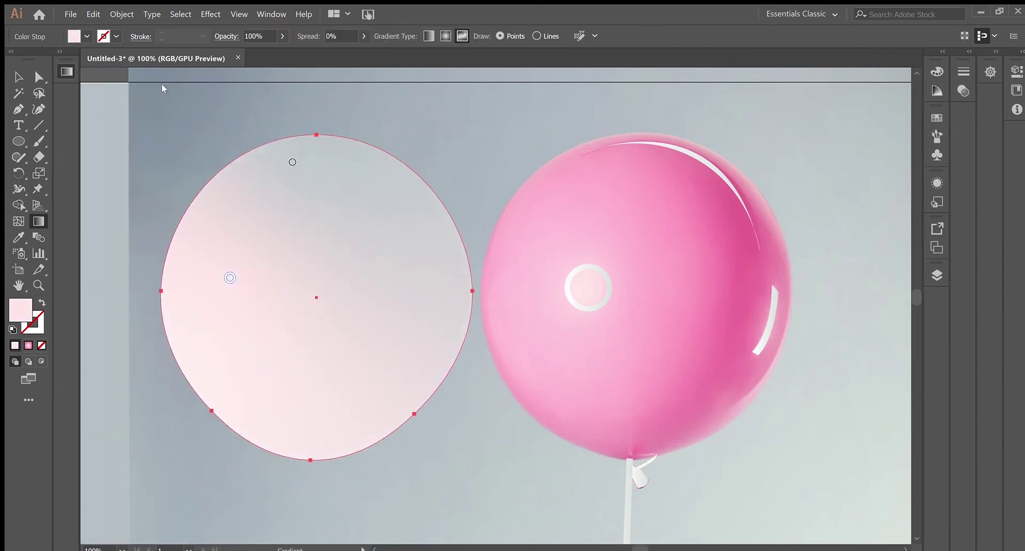
click(241, 170)
Draw a closed freeform gradient line around the shape's edge.
click(537, 36)
click(363, 207)
click(387, 253)
click(375, 354)
click(300, 417)
click(192, 367)
click(163, 284)
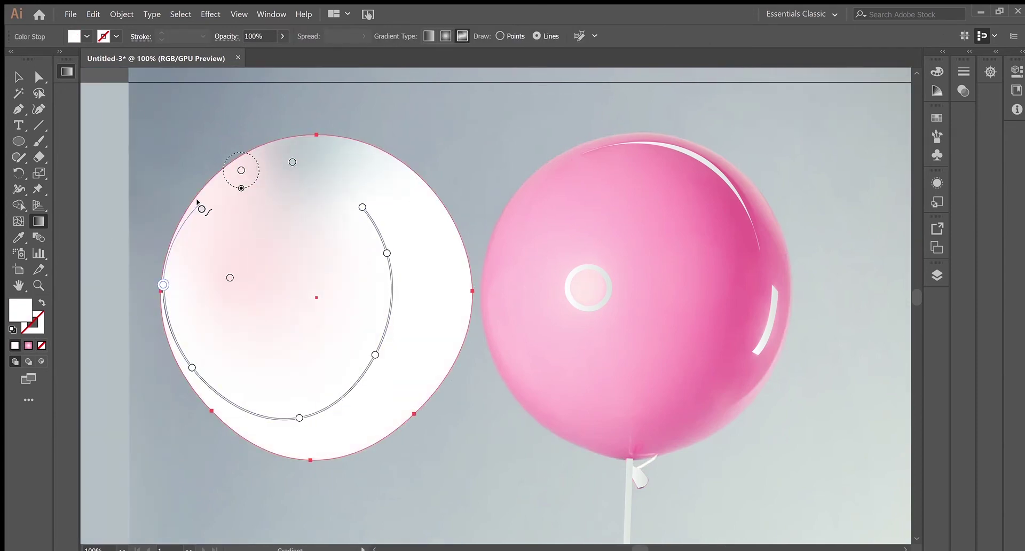
click(206, 195)
click(363, 207)
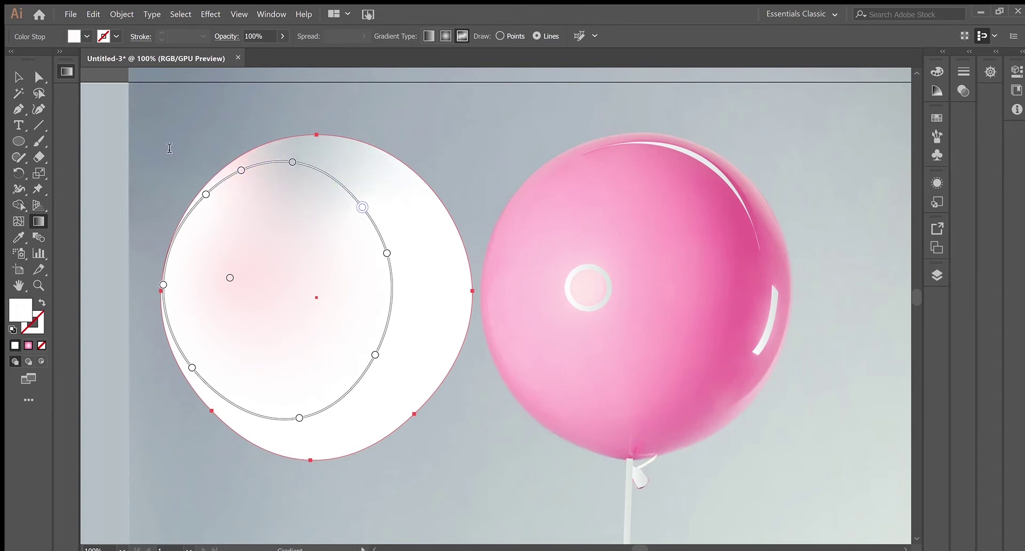
Eyedropper the balloon's pinks into the stops along the gradient line.
key(i)
click(640, 218)
click(387, 253)
click(376, 355)
click(299, 417)
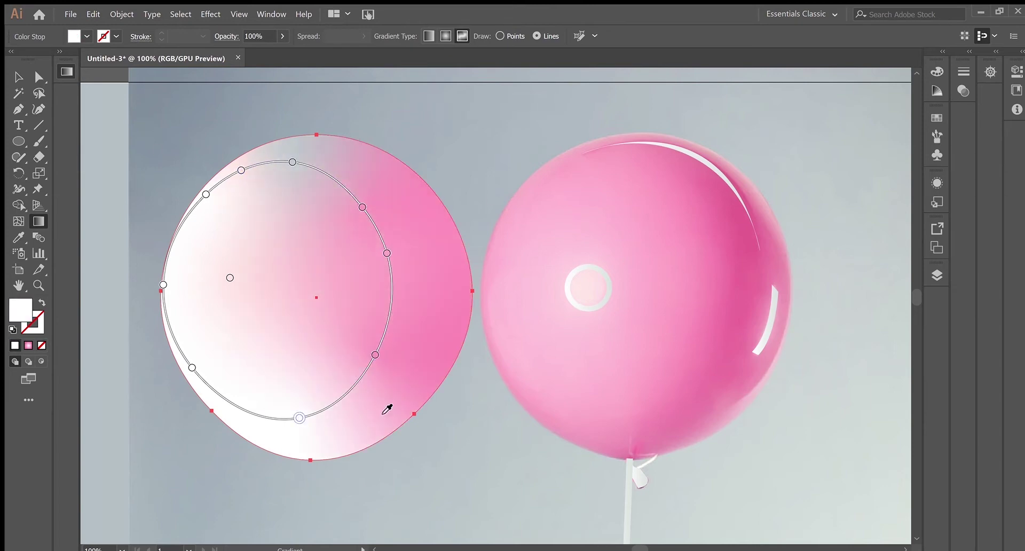
click(192, 367)
click(164, 285)
click(206, 194)
key(i)
click(518, 248)
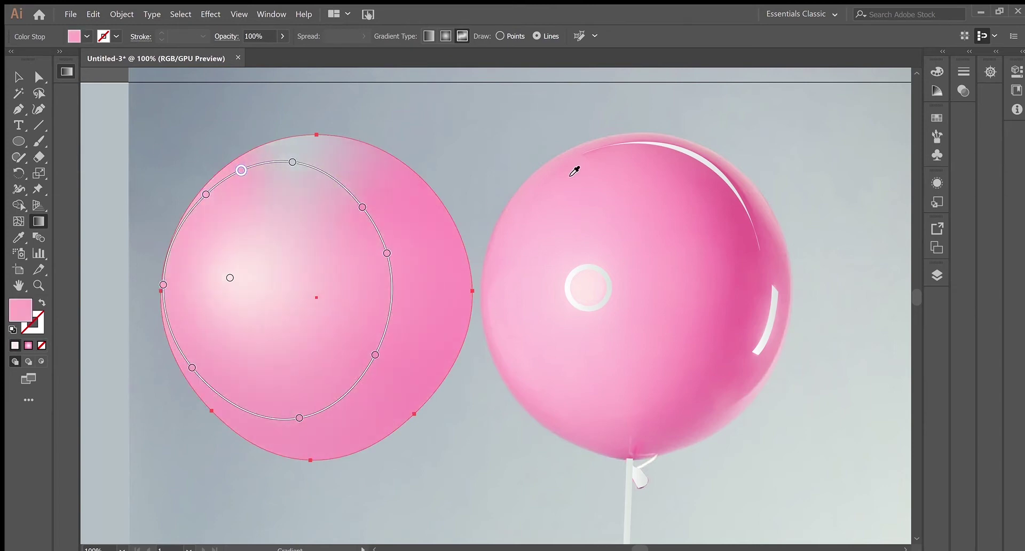
key(g)
Shift the light highlight down-right and add a second gradient line down the right edge.
click(230, 277)
drag(230, 278, 250, 290)
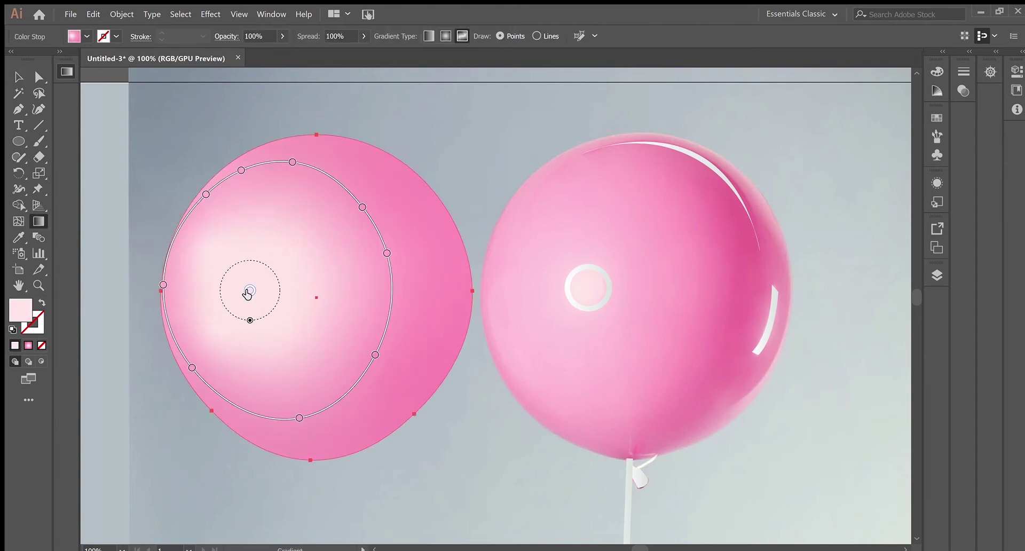
click(536, 36)
click(318, 148)
click(413, 220)
click(419, 354)
click(319, 443)
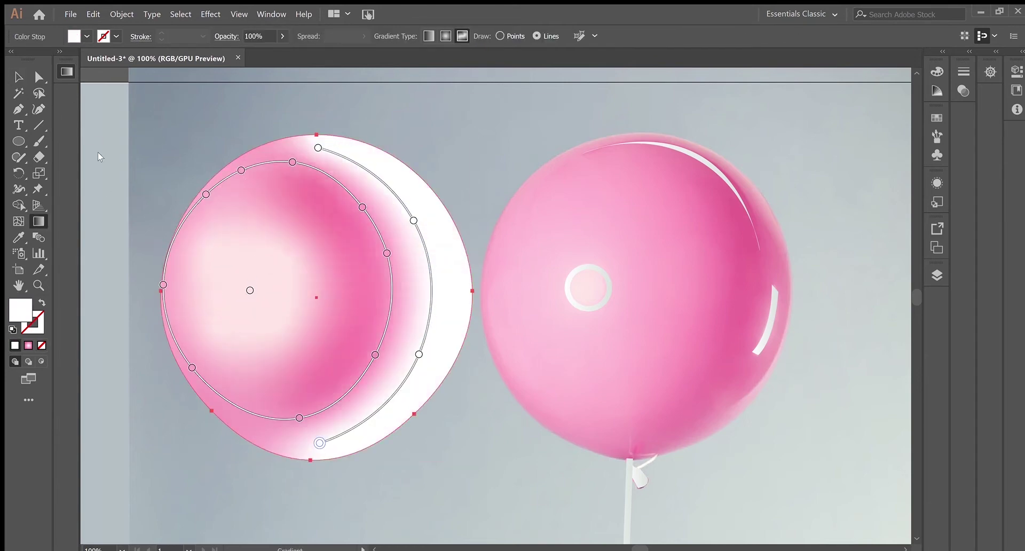
Sample the balloon's pink into the new line's outer stops and finish the gradient.
key(i)
click(714, 172)
key(v)
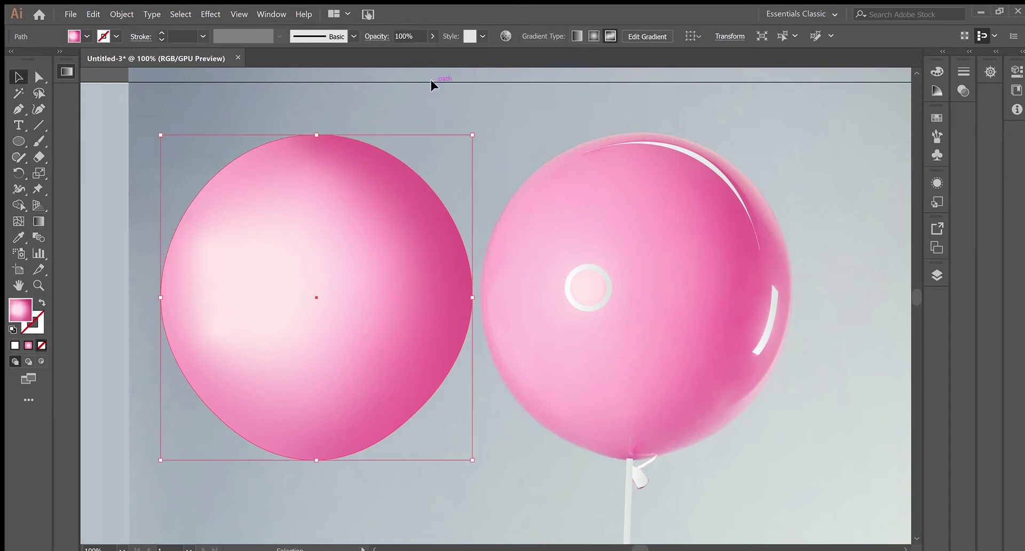
click(432, 84)
Move the highlight arc and ring onto the new balloon, giving the ring a light-pink fill.
click(706, 166)
drag(695, 167, 395, 168)
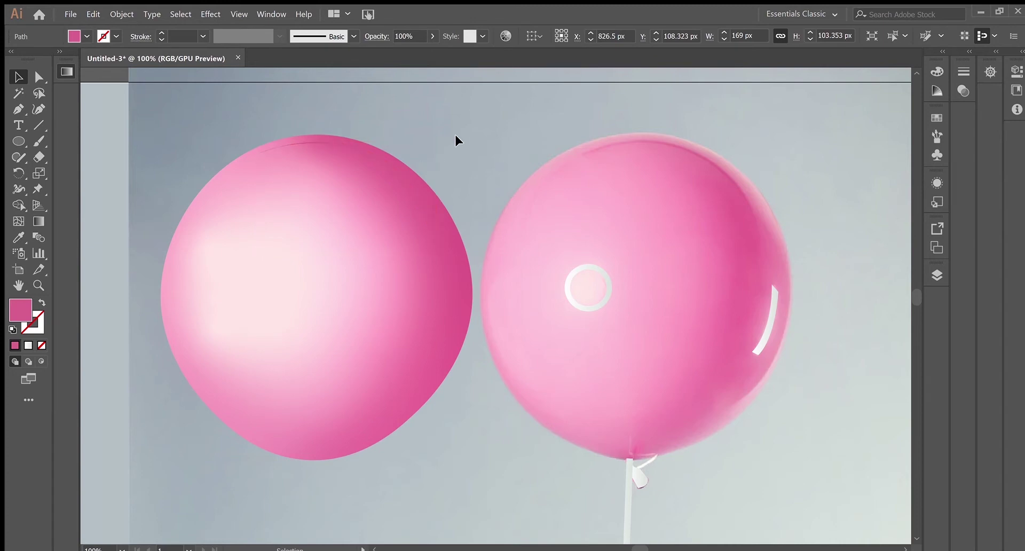
drag(594, 302, 266, 286)
key(i)
click(590, 291)
key(v)
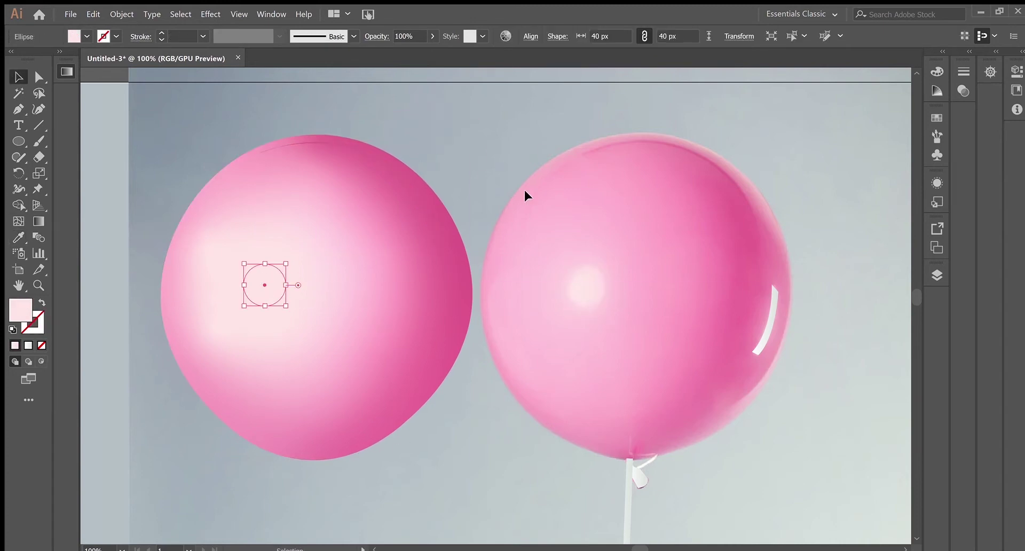
Move the shine arc onto the new balloon's right edge and fill it with balloon pink.
drag(767, 314, 450, 315)
key(i)
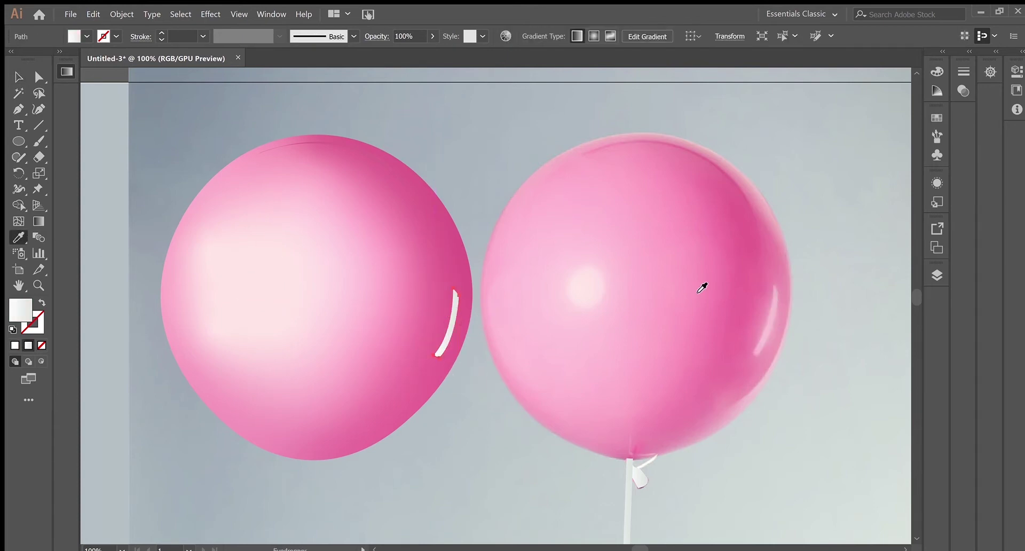
click(774, 320)
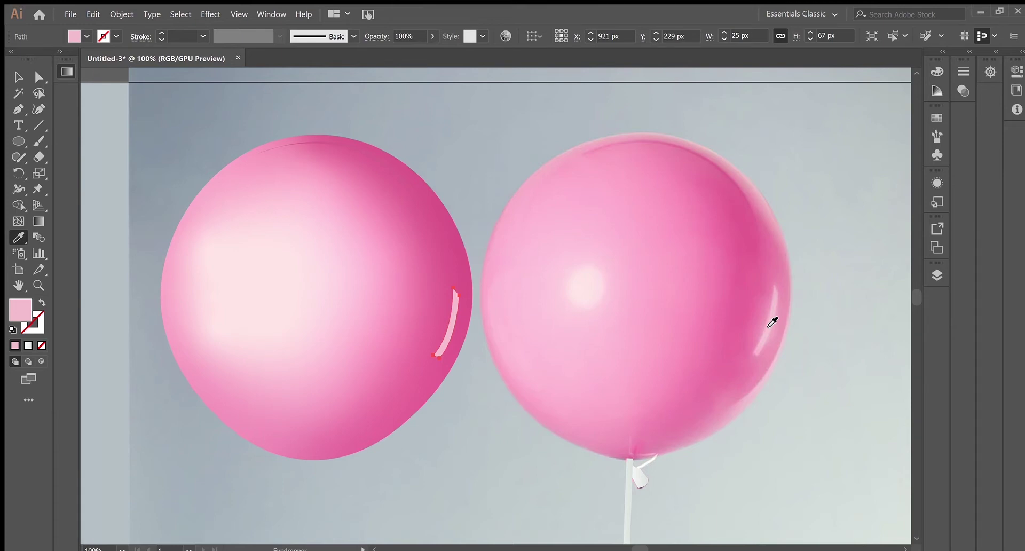
key(v)
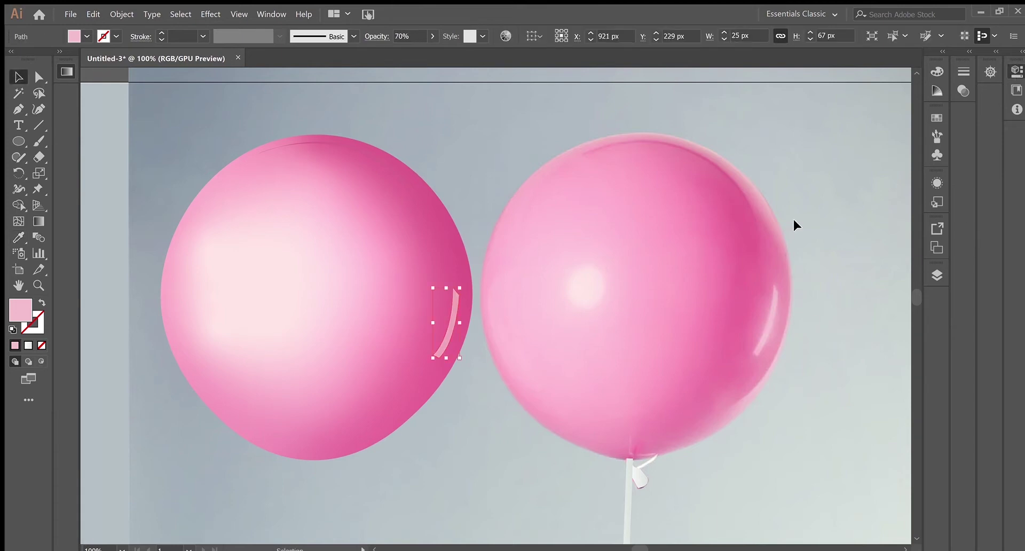
click(439, 445)
drag(313, 159, 305, 150)
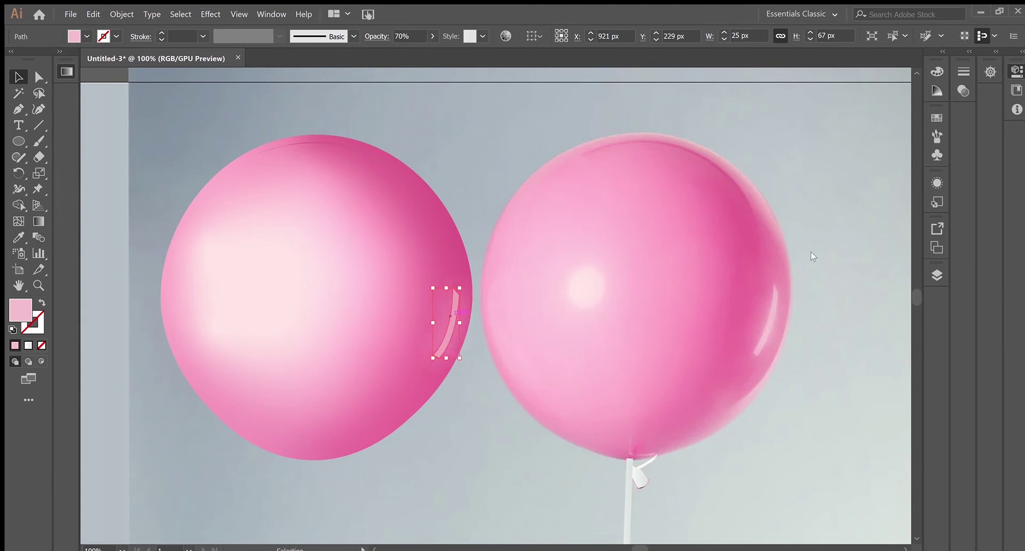
drag(374, 159, 305, 168)
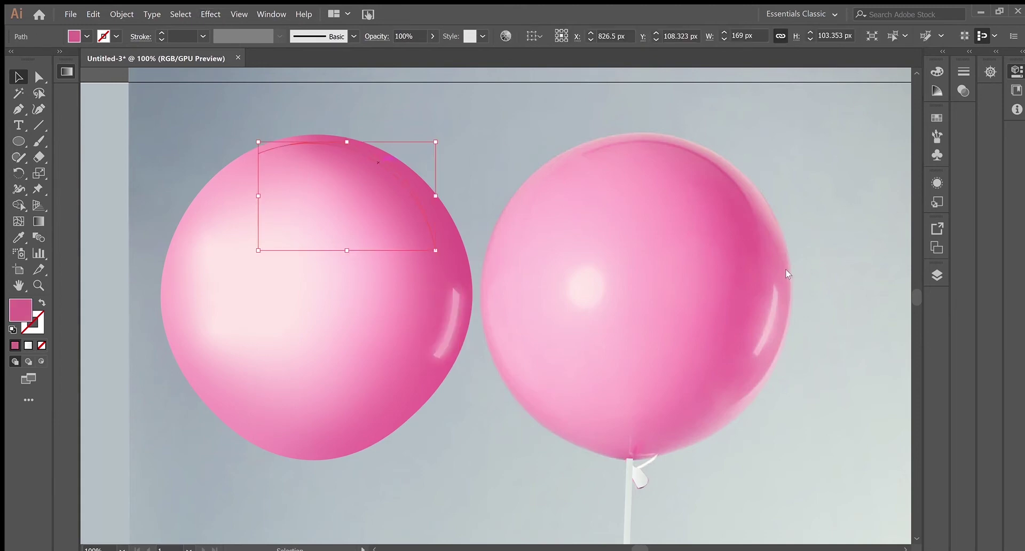
click(639, 95)
Try a small white highlight circle, undo it, and shift the left balloon onto the right.
key(ctrl+alt+3)
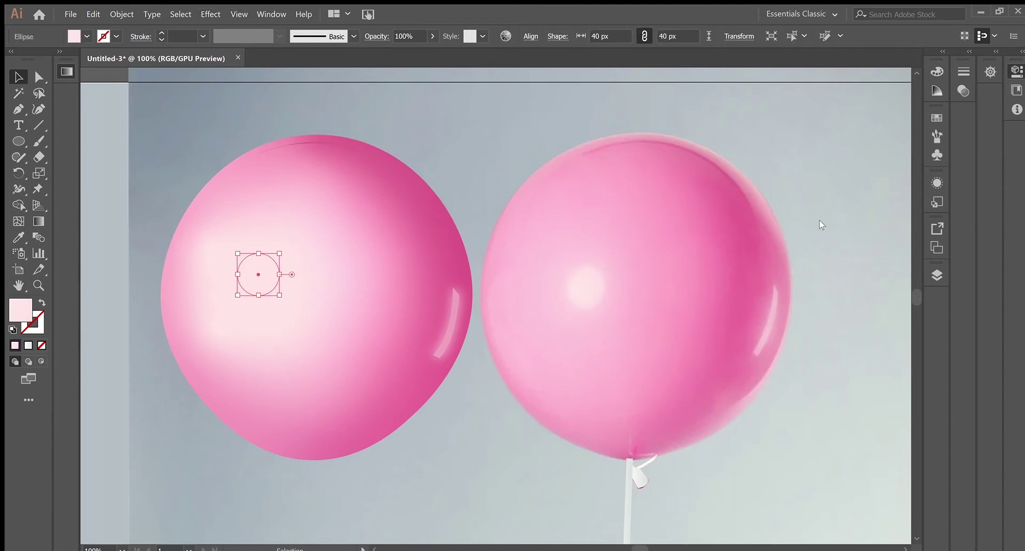
click(478, 191)
click(259, 275)
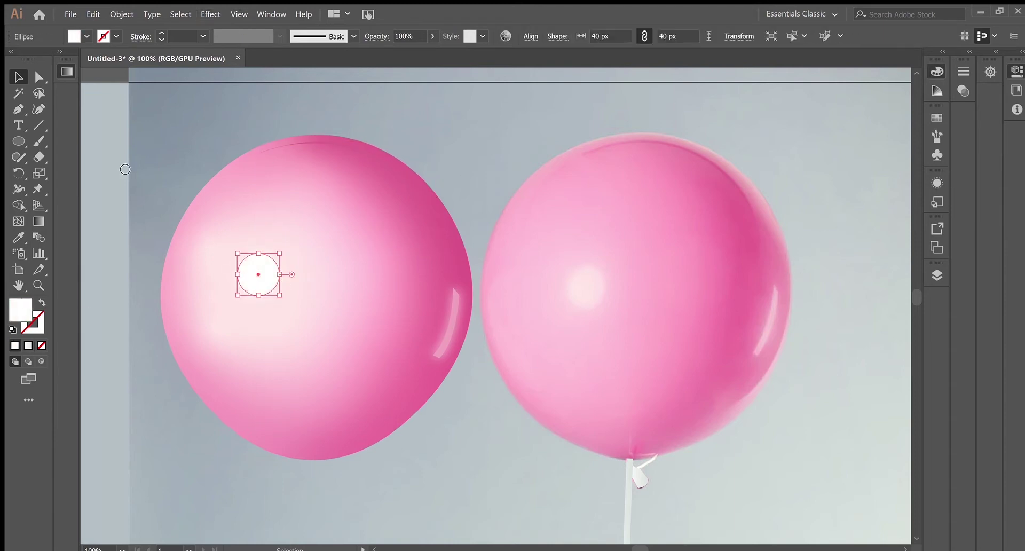
click(394, 134)
key(ctrl+z)
key(ctrl+z)
click(352, 138)
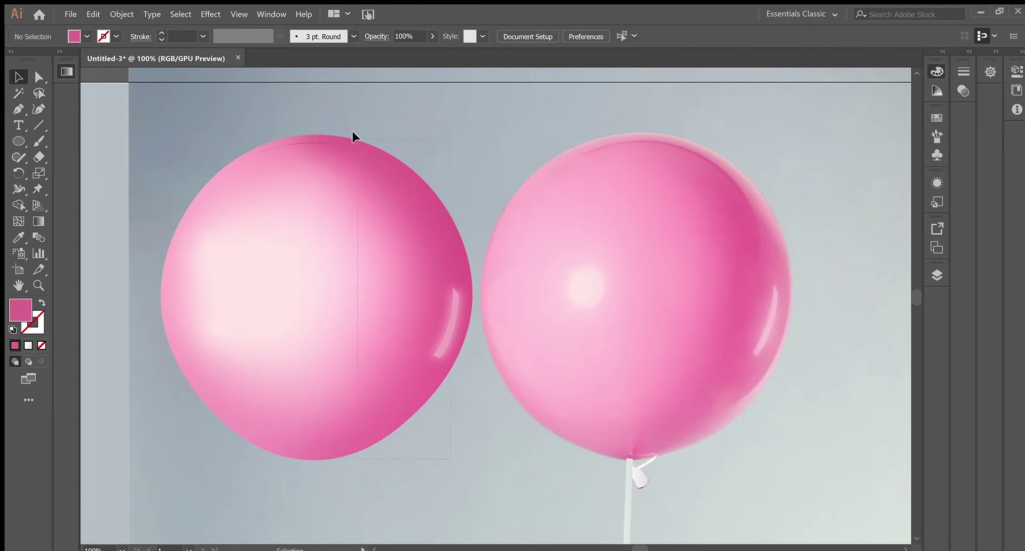
drag(292, 218, 614, 216)
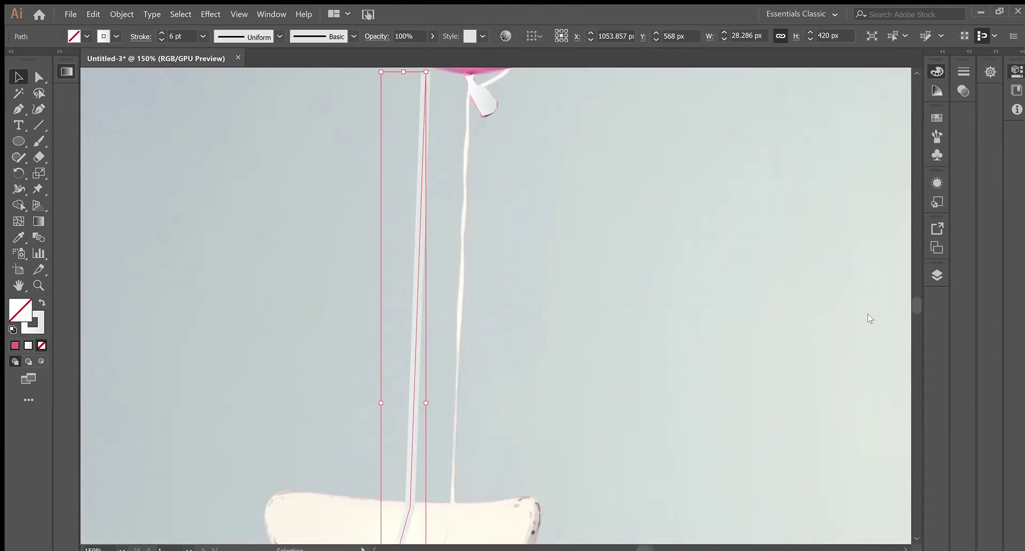
Deselect the string, select the pink knot shape and zoom out to show the chair.
scroll(511, 303, up, 5)
key(ctrl+shift+a)
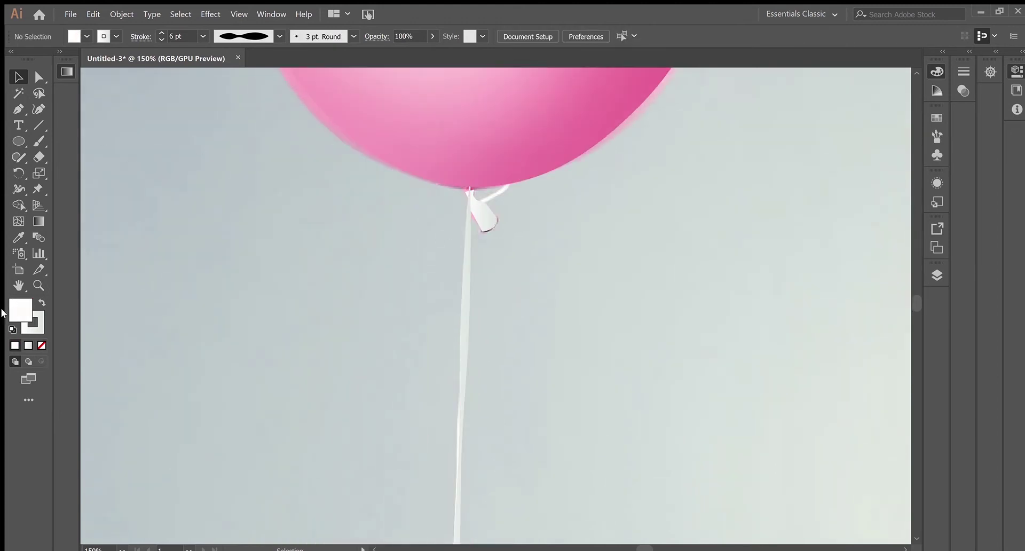
click(480, 211)
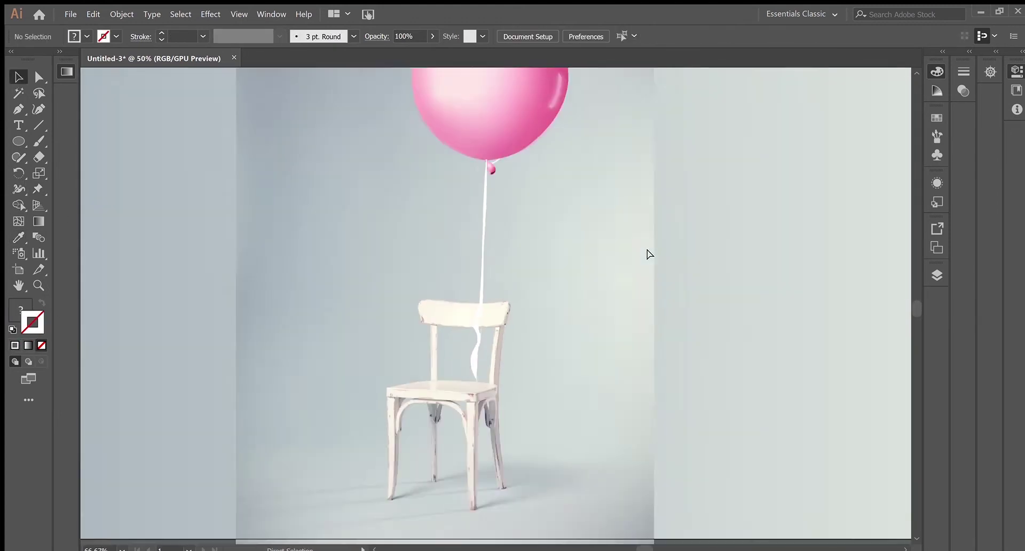
key(ctrl+minus)
Trace a closed Pen outline around the chair backrest, curving across its top edge.
scroll(576, 357, up, 3)
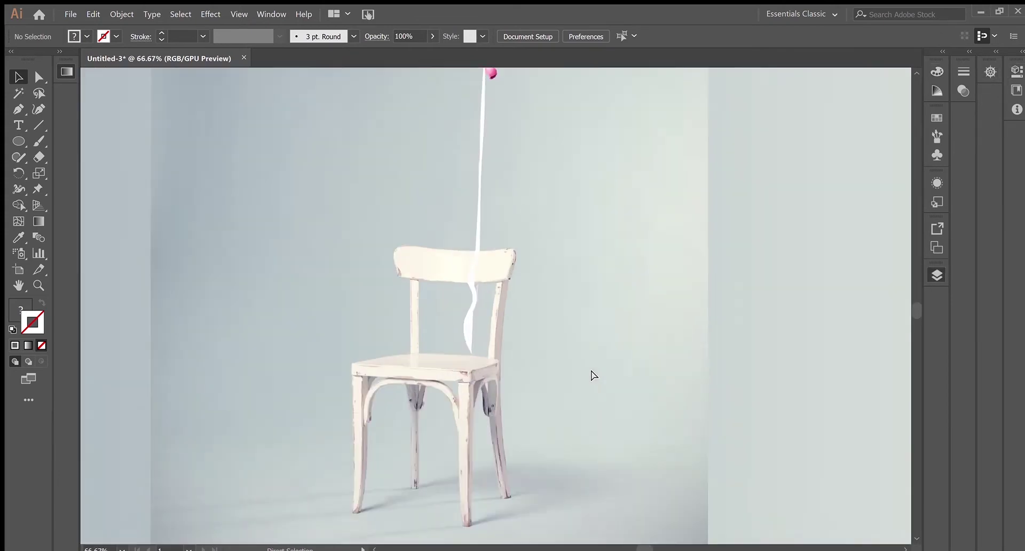
scroll(535, 279, up, 1)
scroll(586, 426, up, 2)
click(586, 425)
scroll(420, 246, up, 5)
click(420, 246)
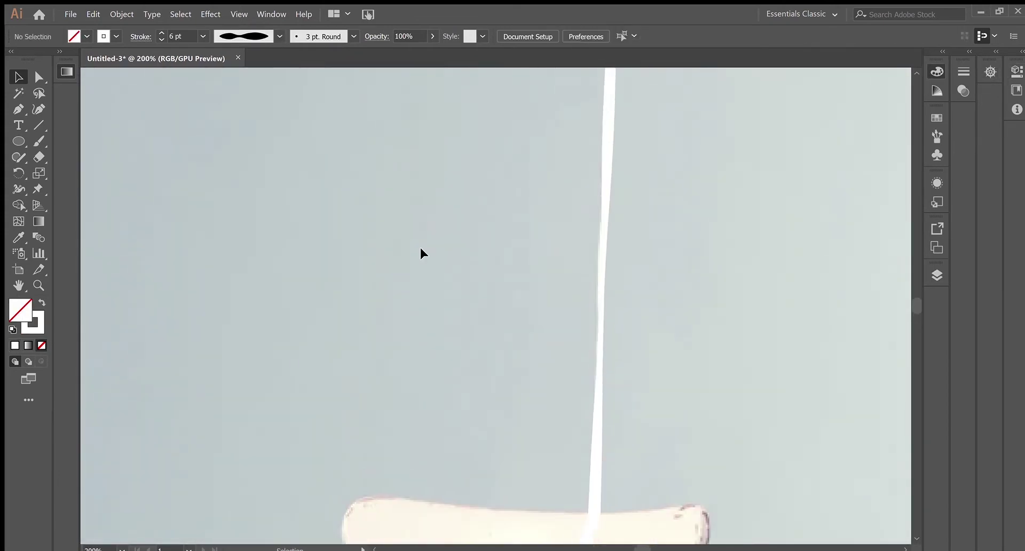
scroll(402, 284, down, 5)
key(p)
click(356, 231)
drag(344, 178, 342, 159)
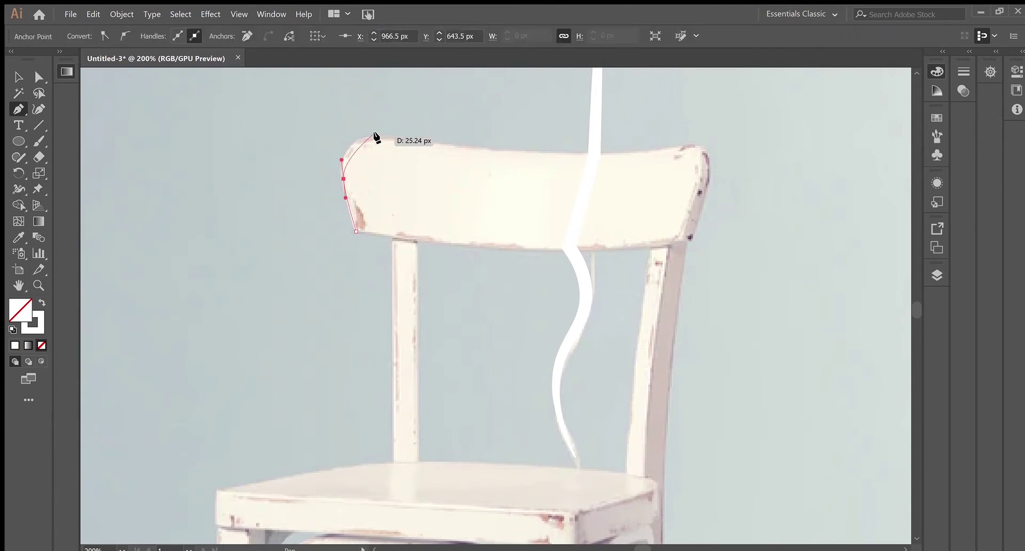
mouse_move(691, 144)
mouse_down()
mouse_move(732, 129)
mouse_move(817, 126)
mouse_up()
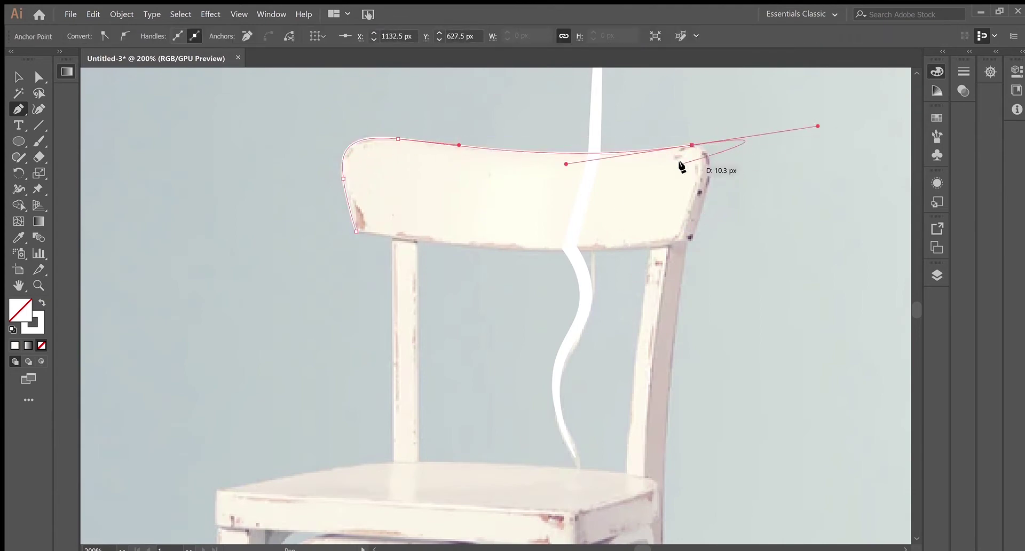
click(532, 253)
Refine the backrest curve and outline the left back post with corner points.
key(shift+grave)
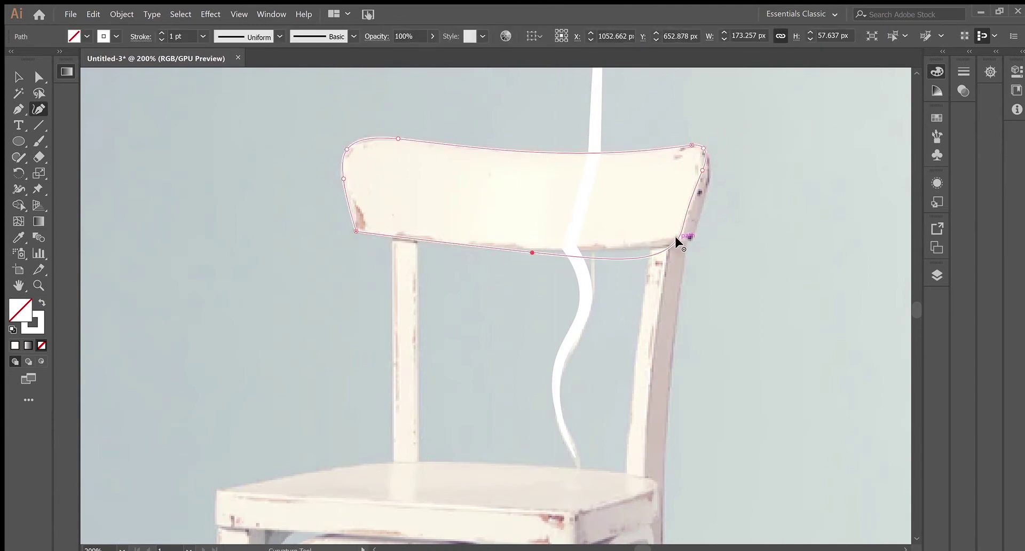
key(p)
drag(691, 242, 673, 261)
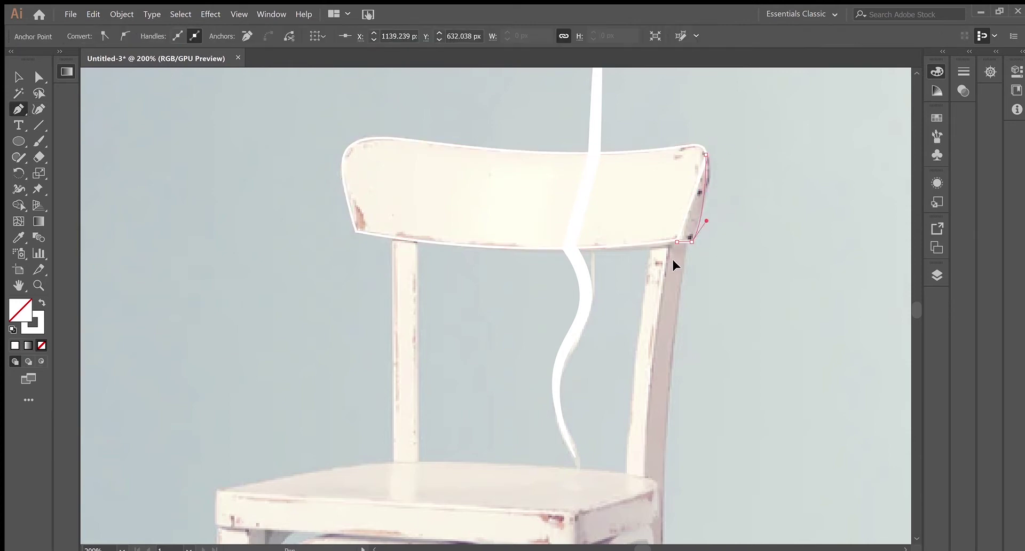
key(shift+grave)
scroll(389, 372, down, 3)
key(p)
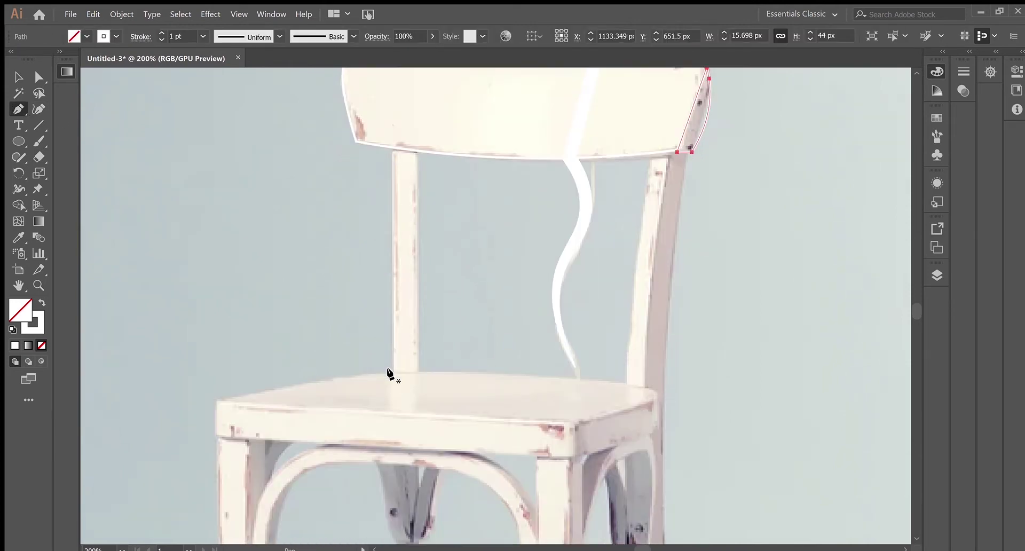
click(417, 150)
click(419, 372)
click(394, 372)
Outline the right back post from top to bottom and close it at the top.
ctrl+click(625, 383)
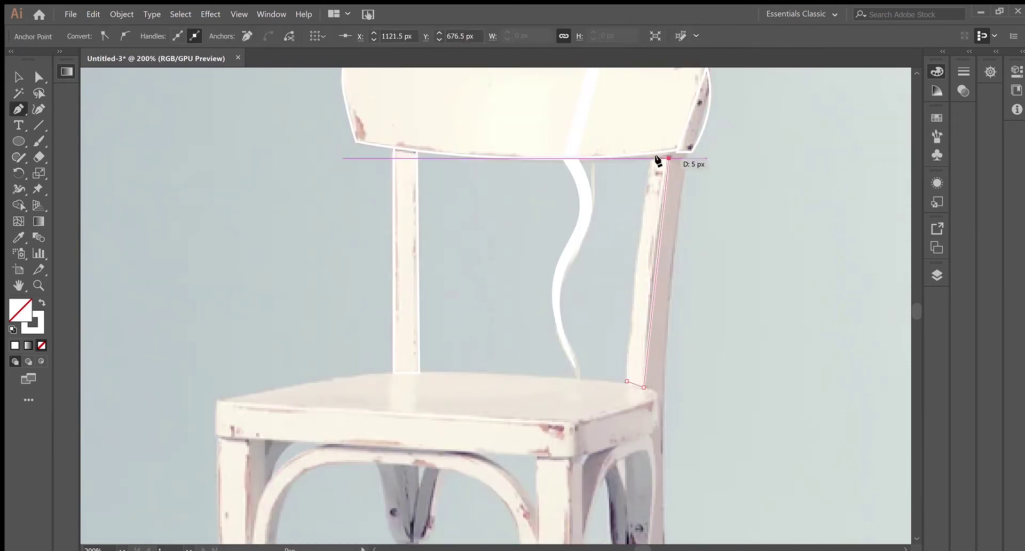
scroll(769, 511, right, 3)
click(597, 157)
click(577, 389)
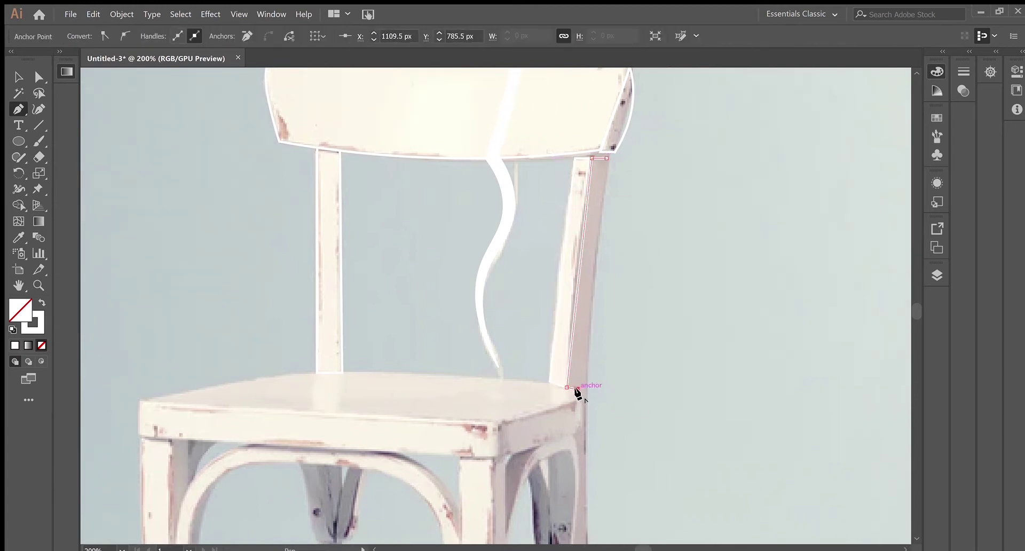
scroll(574, 390, down, 5)
drag(581, 274, 575, 285)
scroll(572, 355, down, 3)
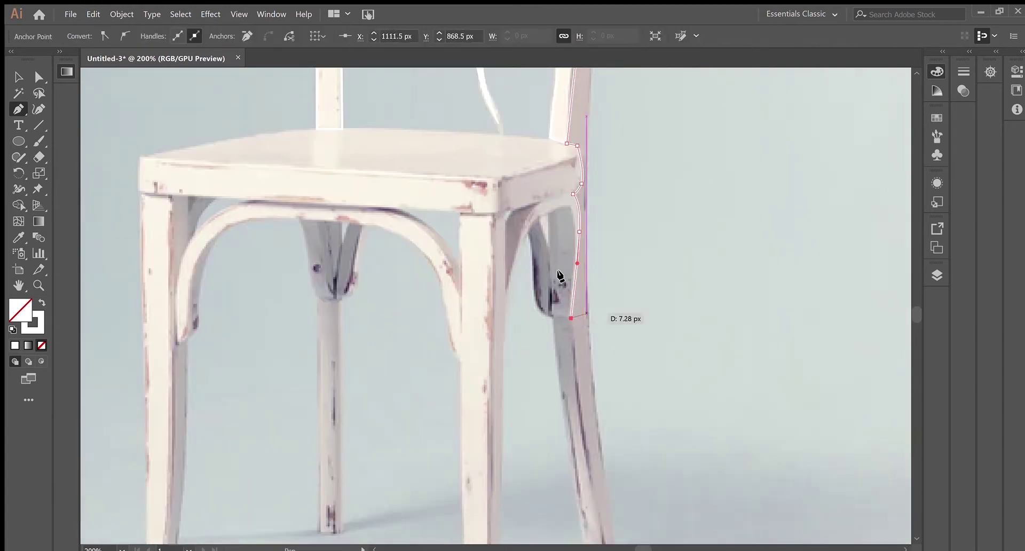
scroll(587, 320, down, 4)
click(610, 421)
scroll(599, 285, up, 3)
scroll(599, 286, up, 9)
drag(607, 144, 644, 139)
click(592, 145)
Adjust the right post's curves and extend a new path down to the rear leg's bottom.
scroll(639, 363, up, 7)
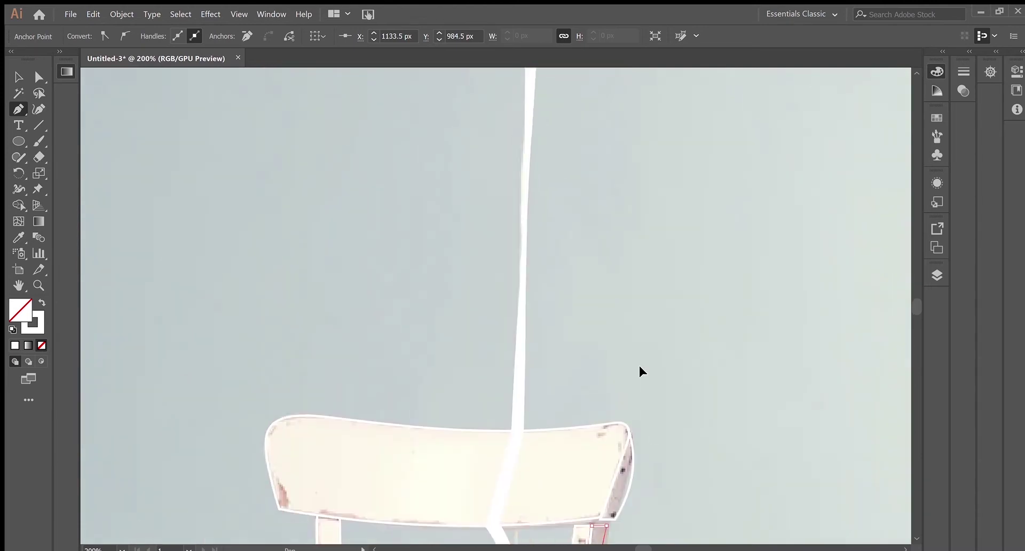
scroll(639, 363, down, 6)
scroll(607, 127, down, 4)
scroll(702, 340, up, 2)
key(shift+grave)
scroll(702, 340, down, 4)
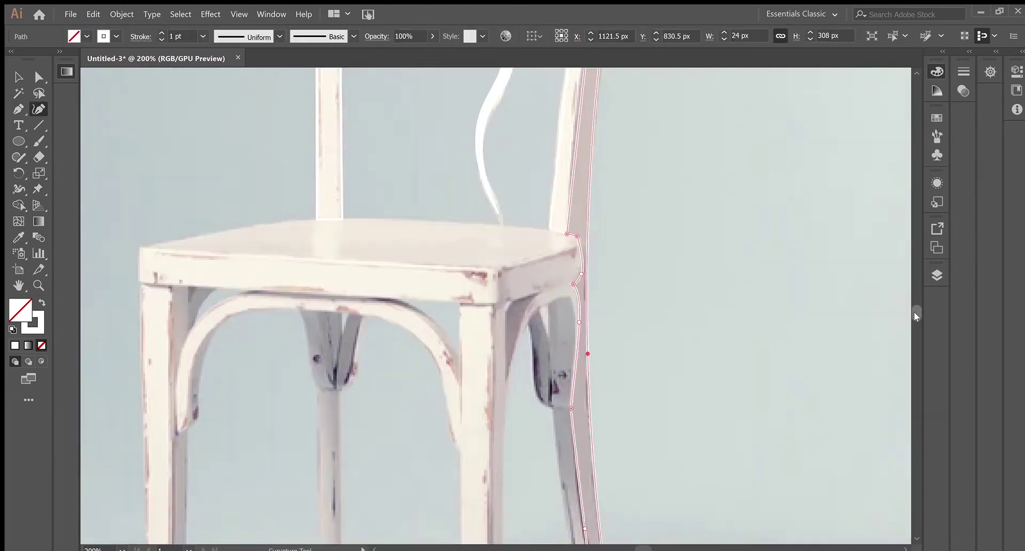
scroll(640, 374, down, 4)
key(p)
click(583, 394)
Curve the rear leg outline along its side brace and left edge, then finish the path.
scroll(583, 394, up, 3)
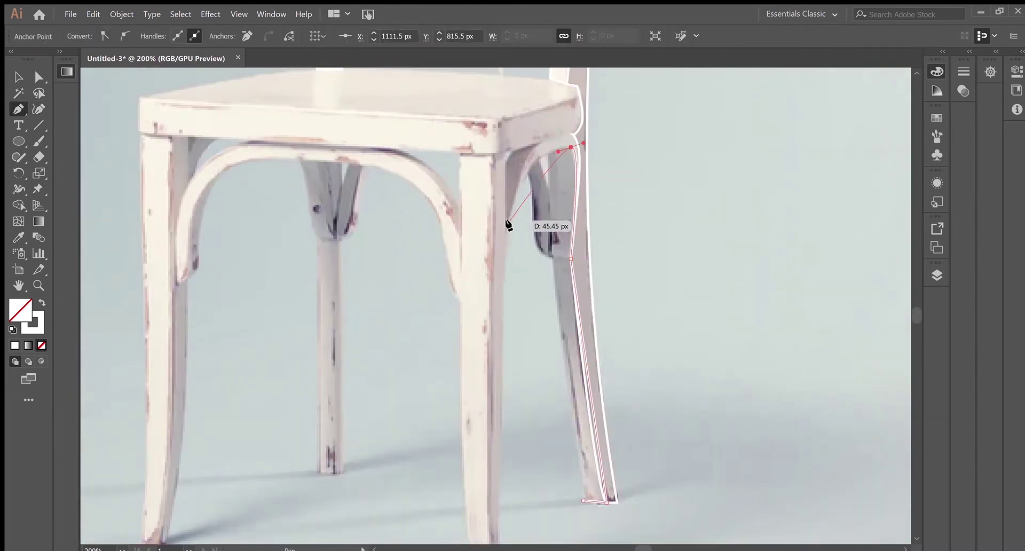
drag(507, 224, 491, 307)
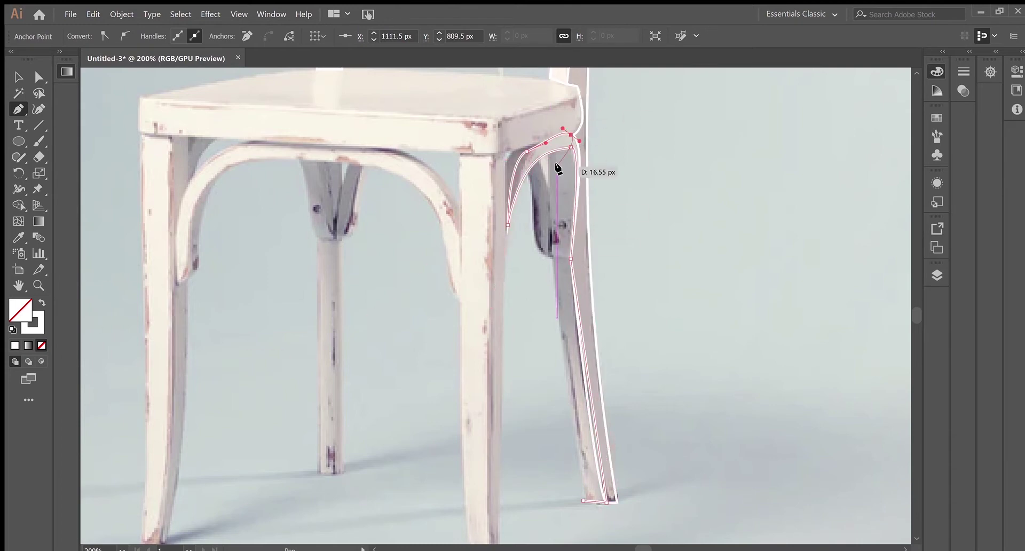
drag(554, 257, 551, 155)
key(shift+grave)
key(Escape)
scroll(704, 291, down, 2)
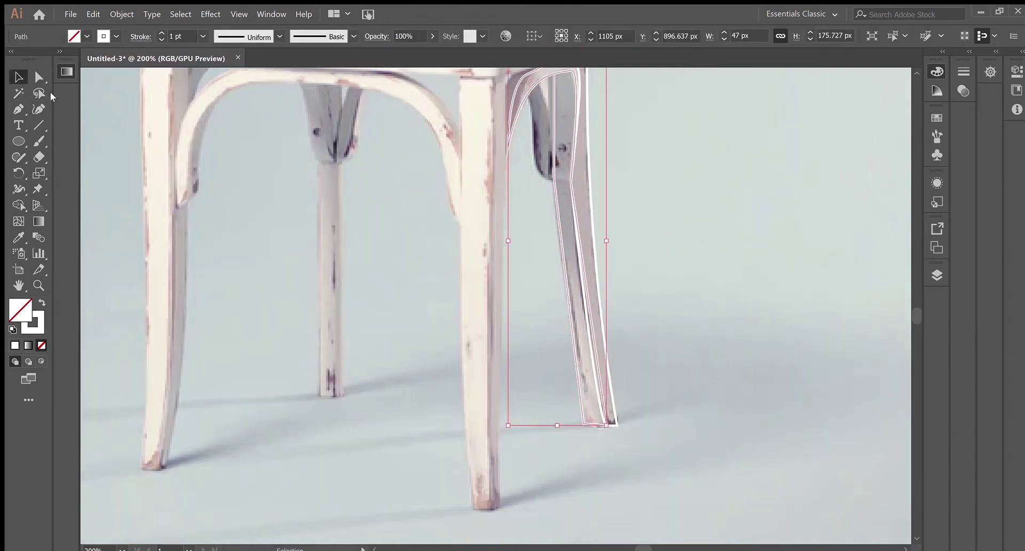
key(v)
scroll(728, 306, up, 5)
scroll(728, 305, up, 2)
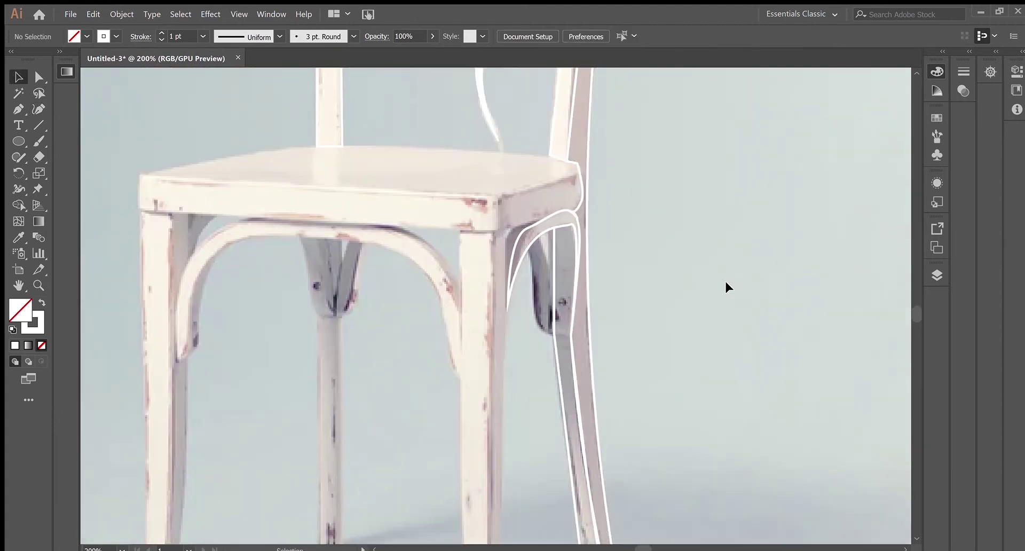
scroll(725, 280, down, 3)
Outline the chair seat's back edge, right corner and front-right face.
key(ctrl+1)
click(31, 109)
click(388, 299)
drag(427, 296, 432, 299)
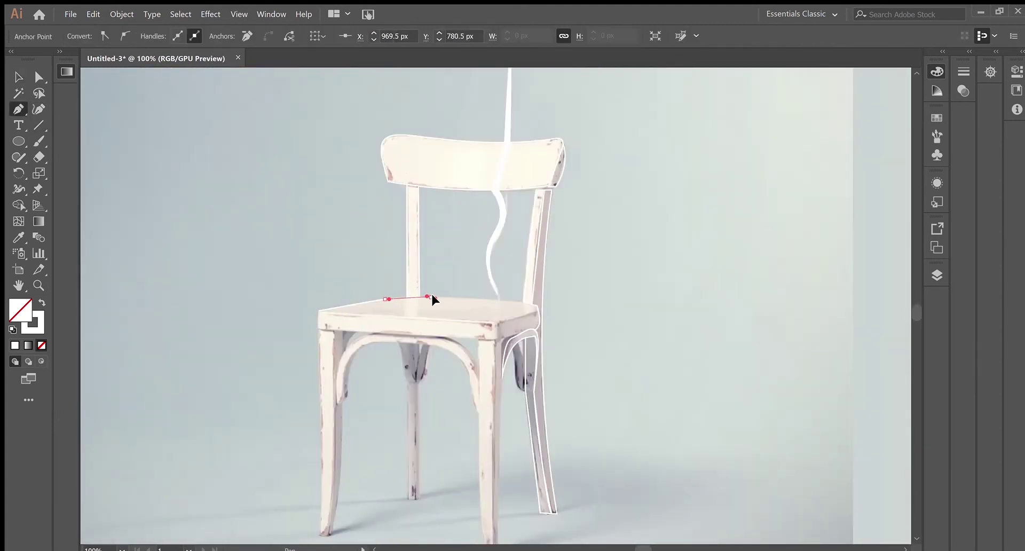
drag(537, 304, 538, 311)
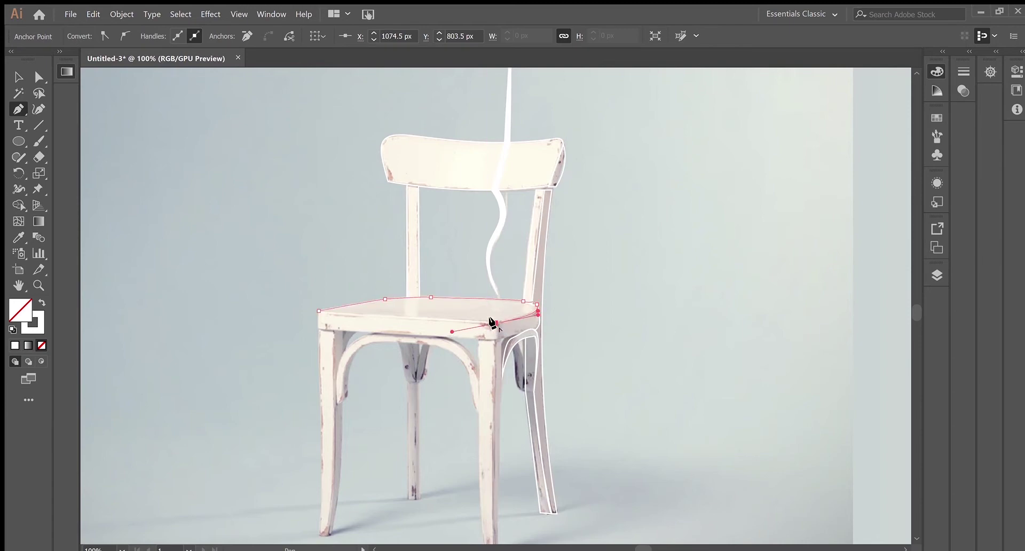
click(496, 324)
click(496, 342)
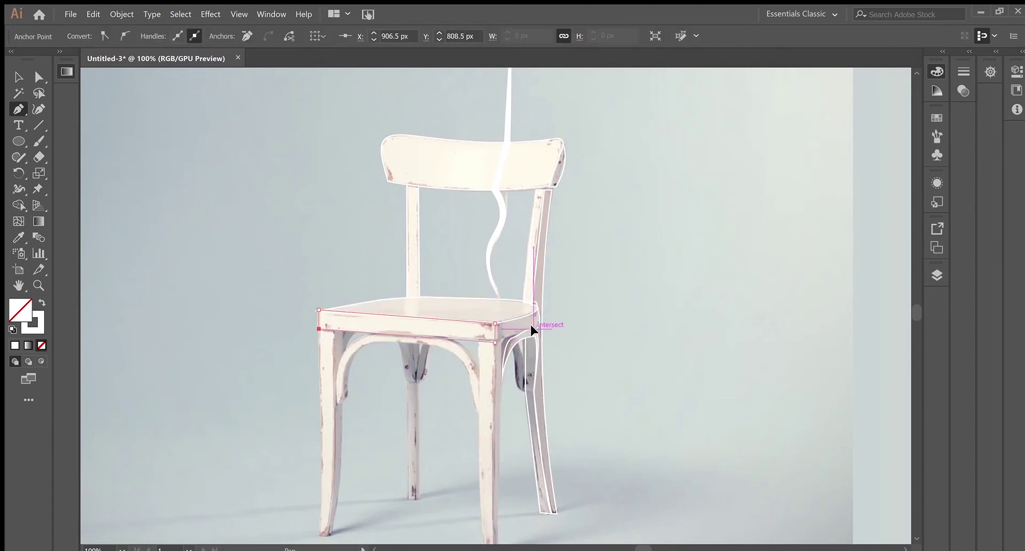
click(534, 328)
Outline the front-right leg and the back support.
scroll(522, 331, down, 3)
click(477, 265)
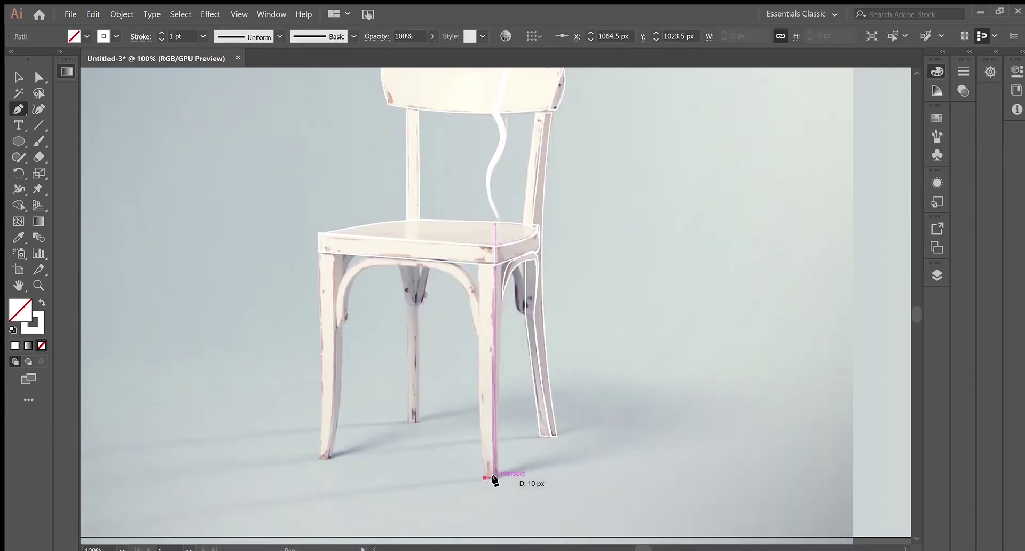
scroll(535, 447, up, 5)
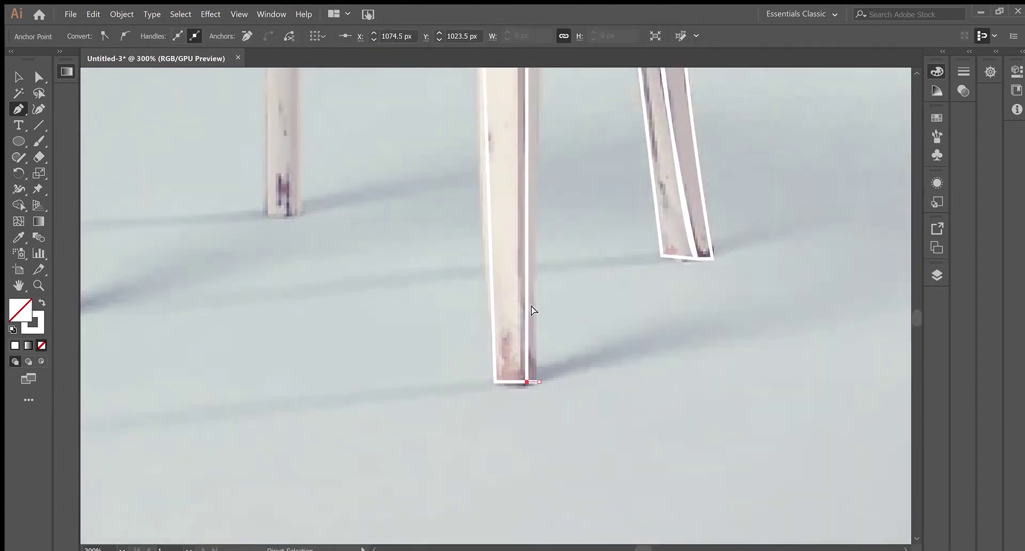
scroll(530, 310, down, 3)
click(504, 177)
click(500, 471)
scroll(501, 471, down, 3)
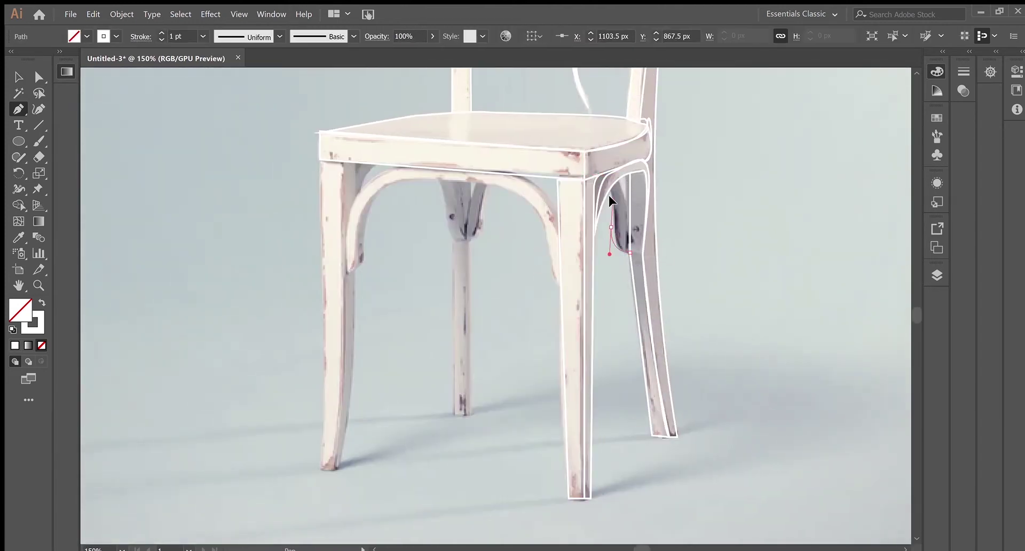
click(614, 203)
scroll(543, 177, up, 3)
click(591, 103)
Trace a closed curved outline around the arch under the seat.
click(560, 285)
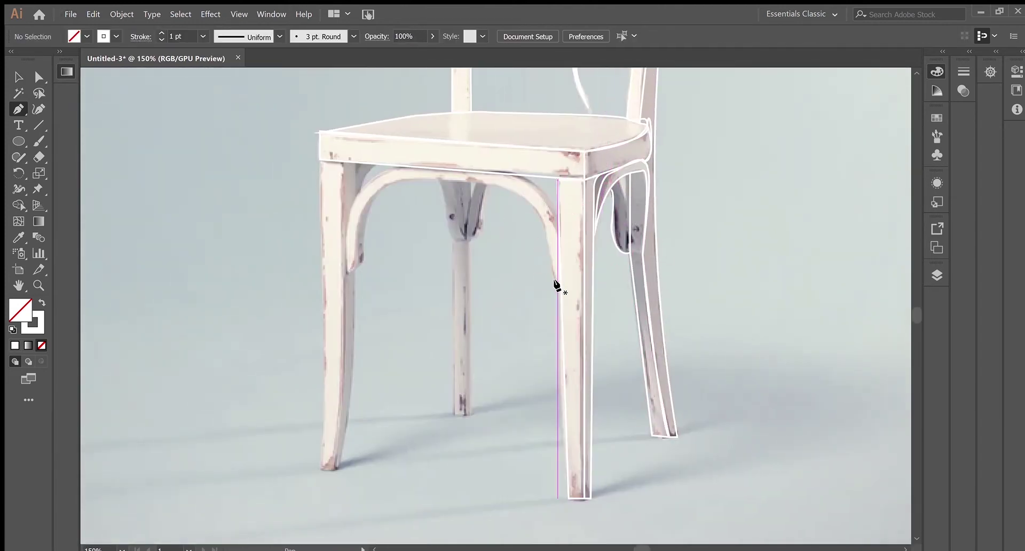
drag(538, 208, 508, 191)
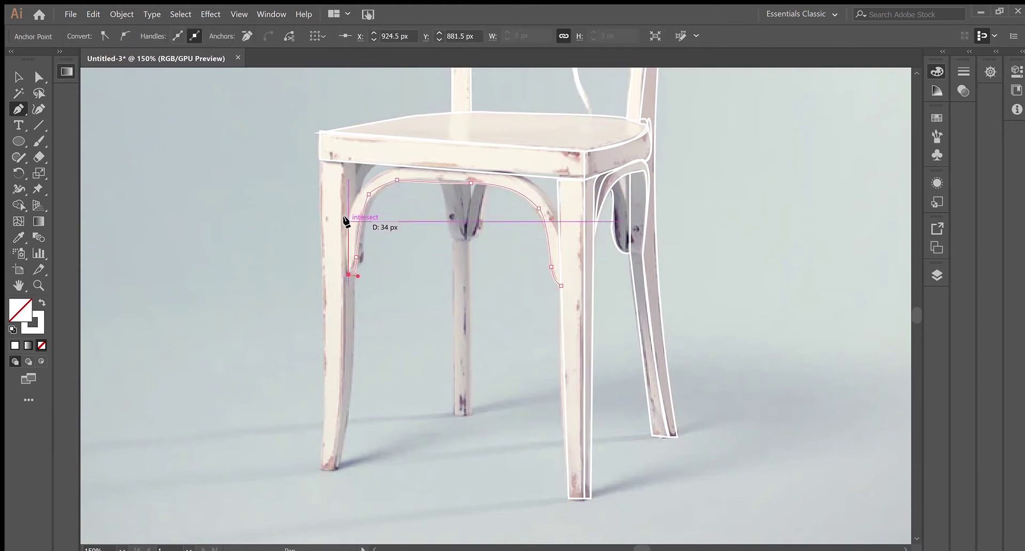
drag(559, 230, 558, 263)
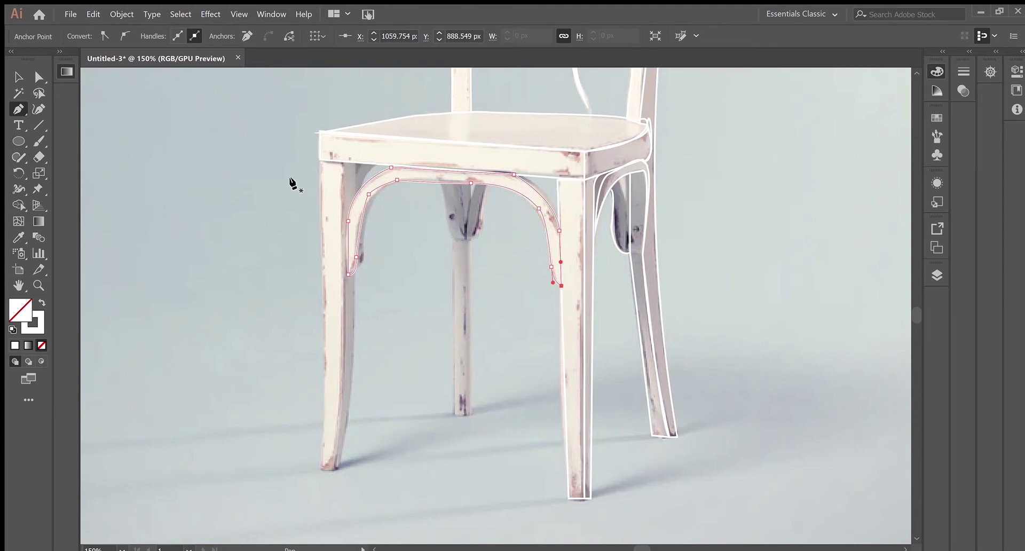
scroll(292, 183, up, 5)
scroll(507, 281, down, 5)
click(561, 272)
Outline the outer and inner edges of the left front leg.
click(319, 453)
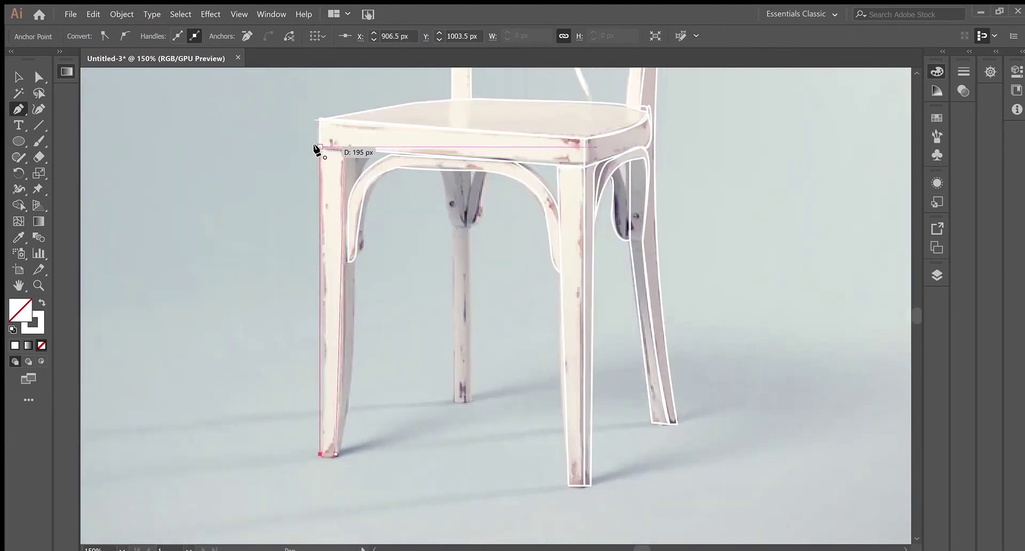
click(318, 147)
click(344, 454)
click(343, 147)
click(355, 149)
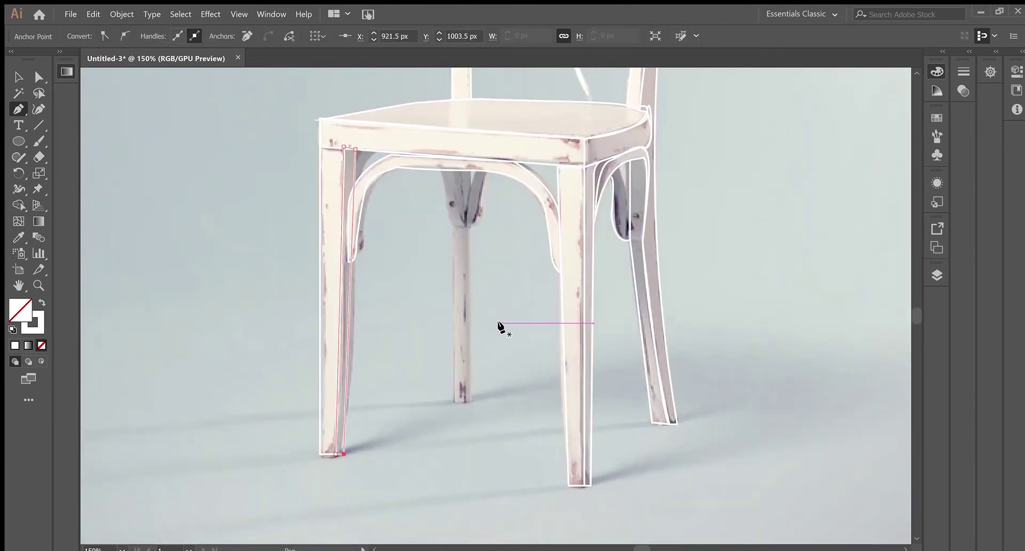
click(455, 401)
Outline the middle leg and both sides of the brace, then release the finished path.
click(455, 224)
click(455, 401)
scroll(451, 401, up, 2)
click(489, 213)
click(484, 246)
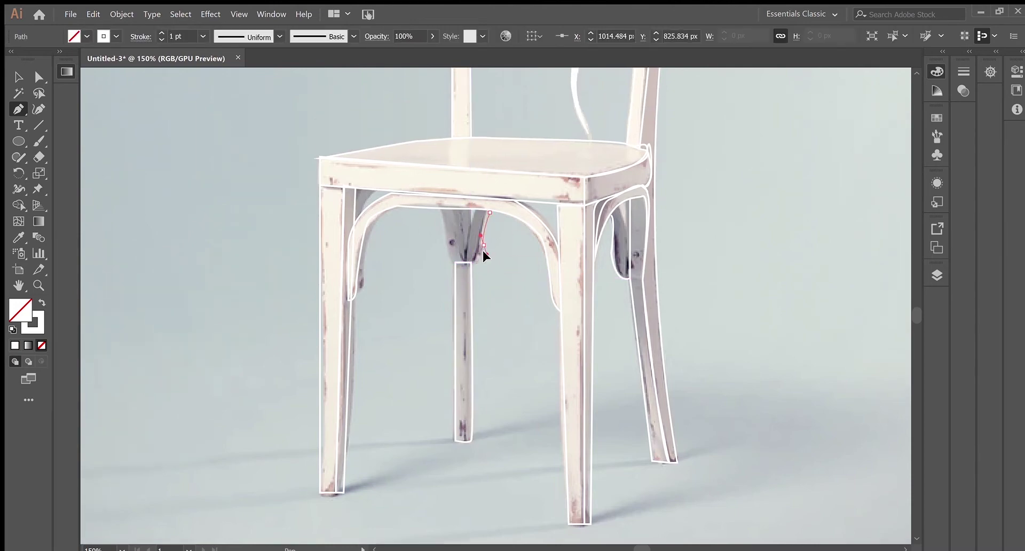
mouse_move(471, 262)
mouse_down()
mouse_move(486, 255)
mouse_move(467, 227)
mouse_up()
click(490, 212)
click(463, 260)
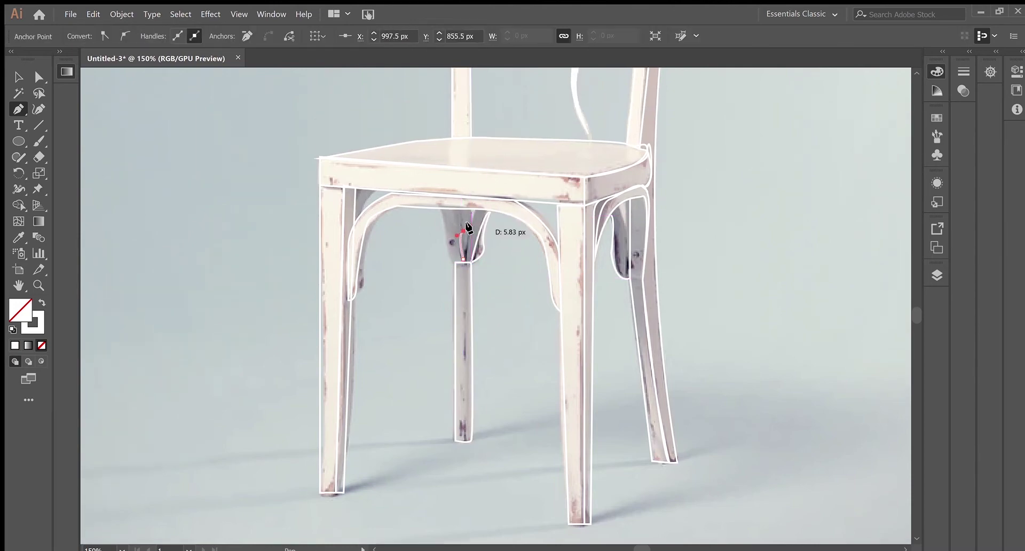
click(439, 208)
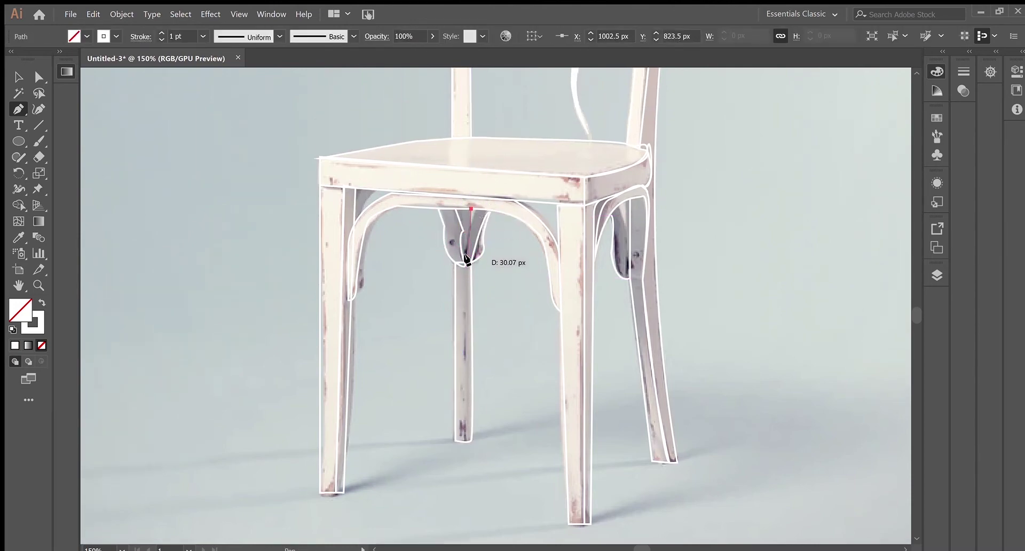
key(v)
scroll(415, 338, up, 2)
scroll(415, 338, up, 2)
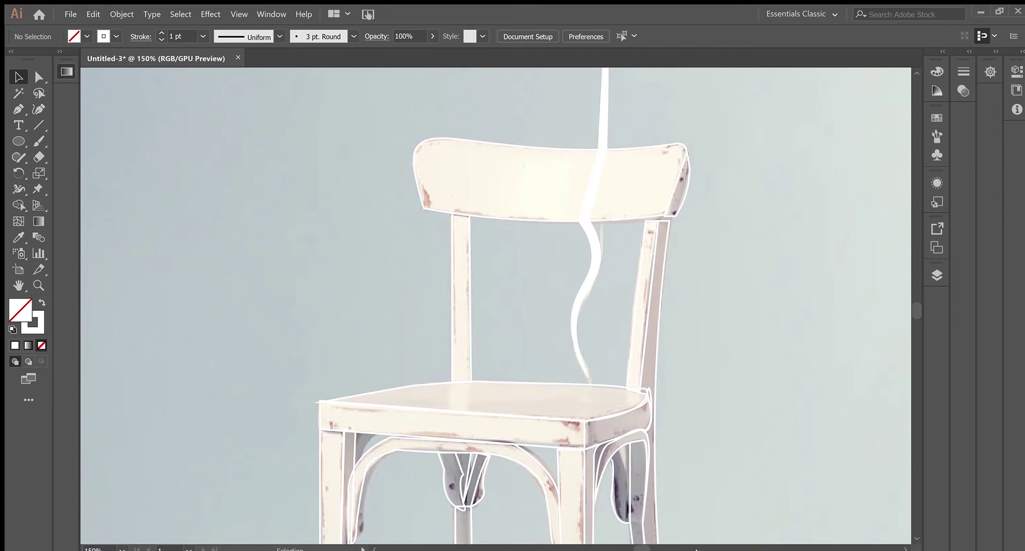
Convert the backrest outline's stroke to a fill and give it the chair's cream colour.
scroll(691, 167, up, 1)
click(677, 250)
key(shift+x)
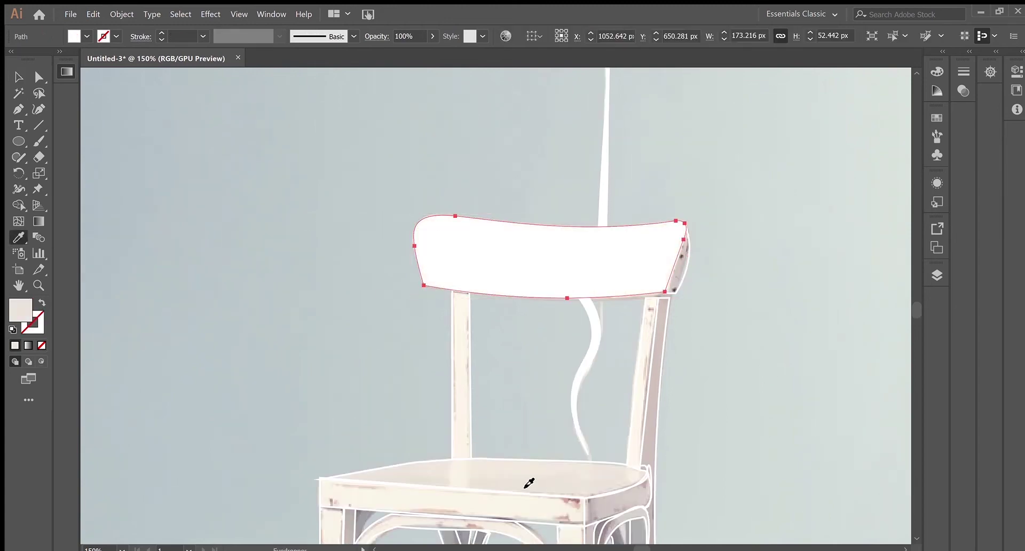
click(391, 216)
Draw the backrest's right side piece with the Curvature tool.
key(z)
click(609, 216)
key(shift+grave)
click(762, 230)
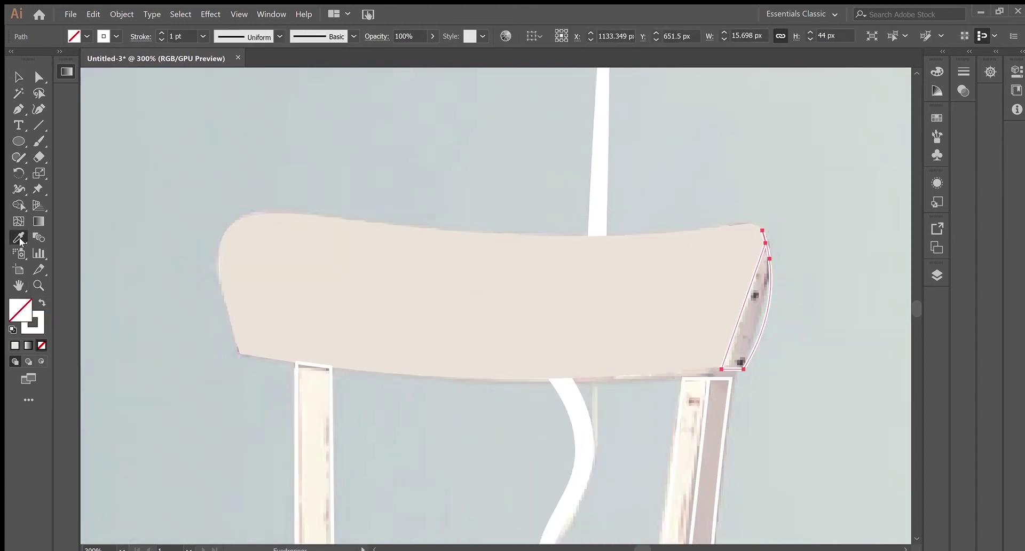
click(743, 369)
key(Escape)
key(v)
scroll(426, 158, down, 2)
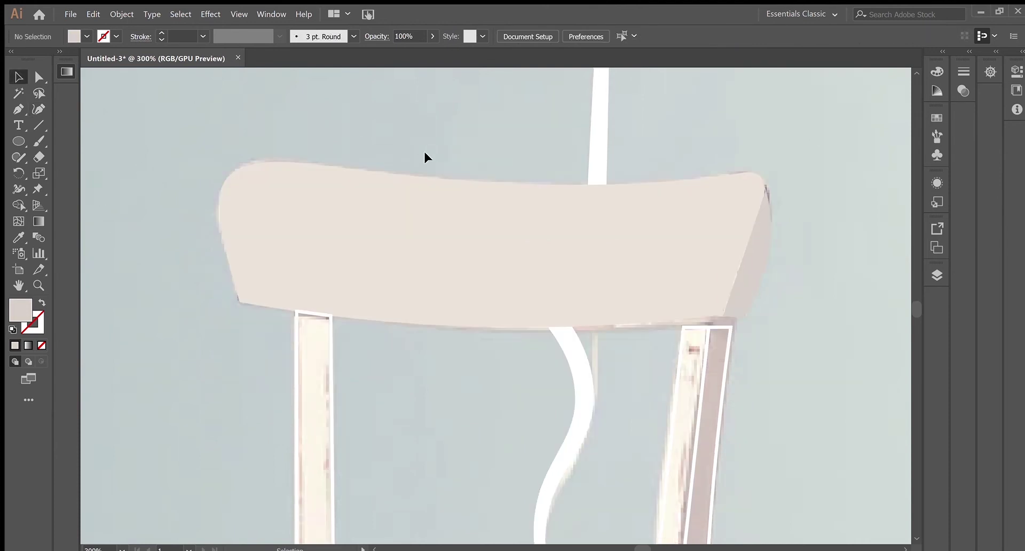
click(758, 256)
click(789, 267)
Sample cream for the left back post and a pinkish shade for the right post strip.
click(332, 411)
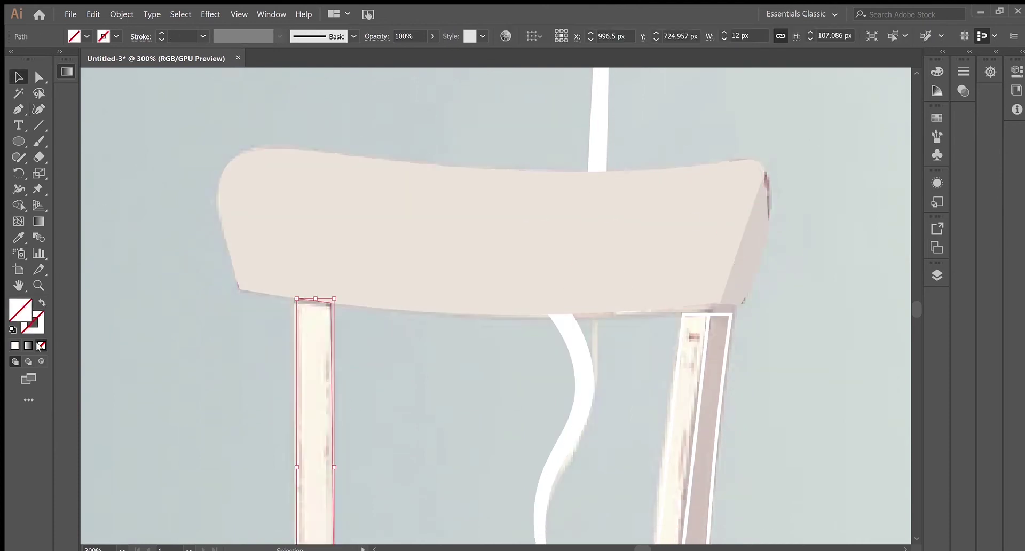
key(i)
click(321, 256)
scroll(664, 291, down, 3)
ctrl+click(663, 290)
ctrl+click(718, 227)
click(718, 227)
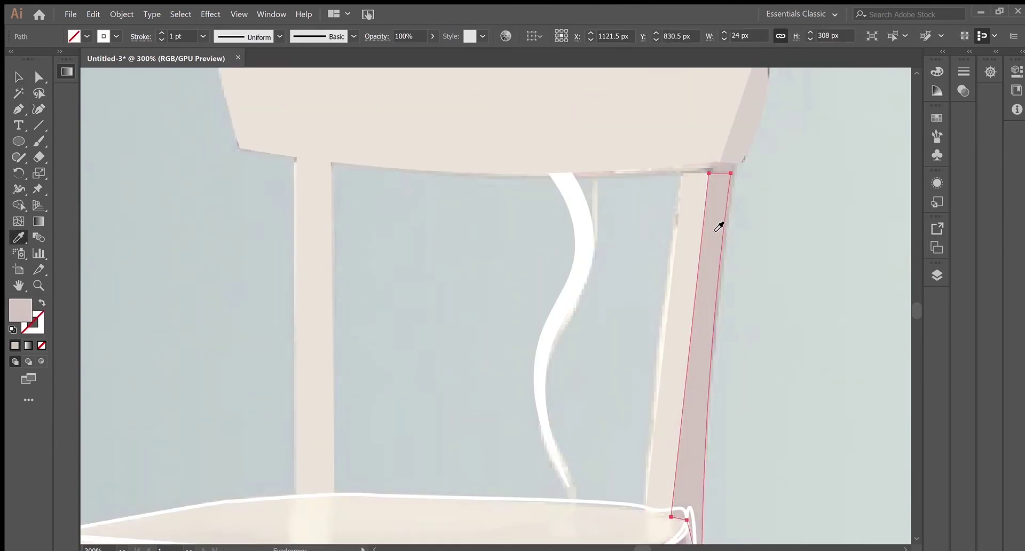
Adjust the right strip's curve and select the lighter post strip and dark side piece.
scroll(718, 227, up, 2)
key(shift+grave)
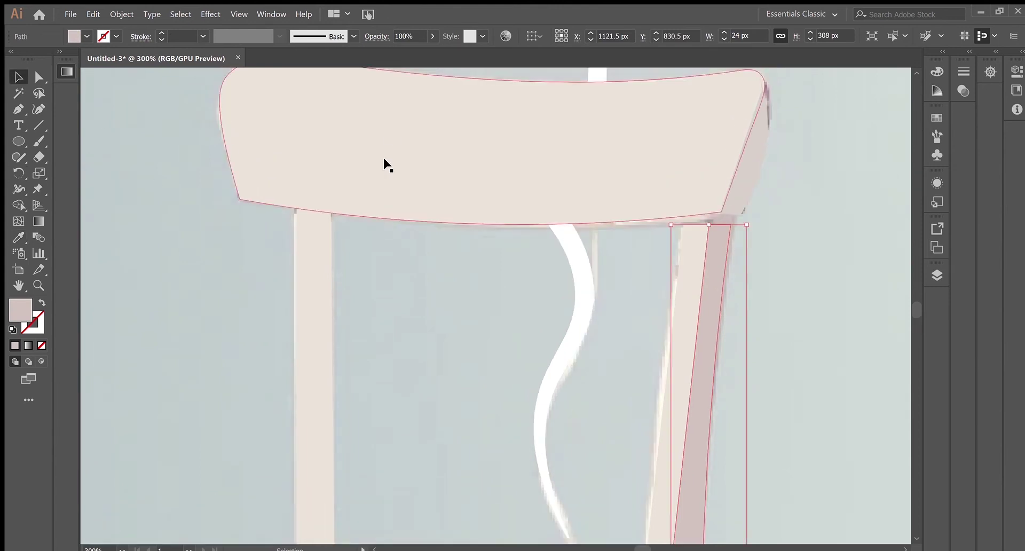
drag(709, 224, 711, 218)
key(v)
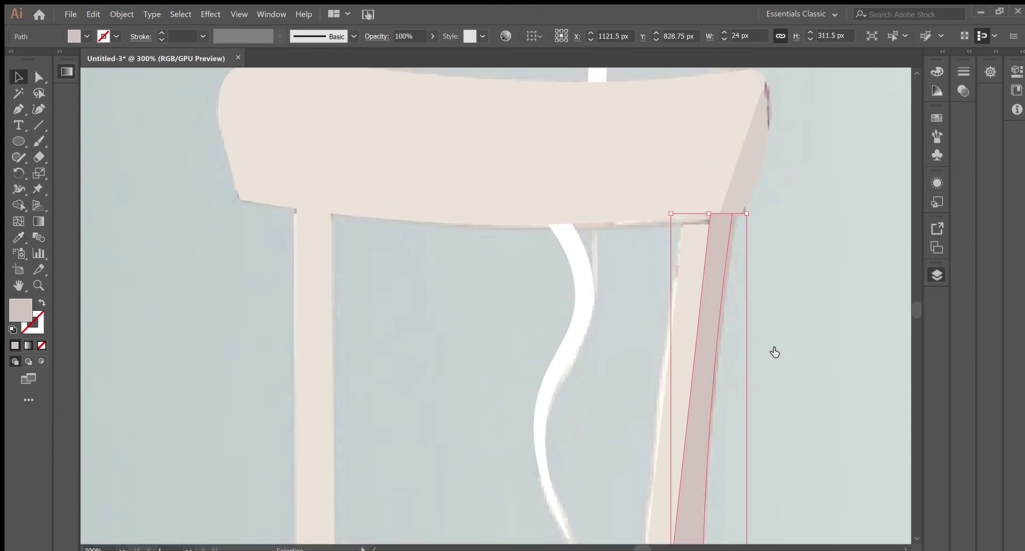
click(694, 328)
key(shift+grave)
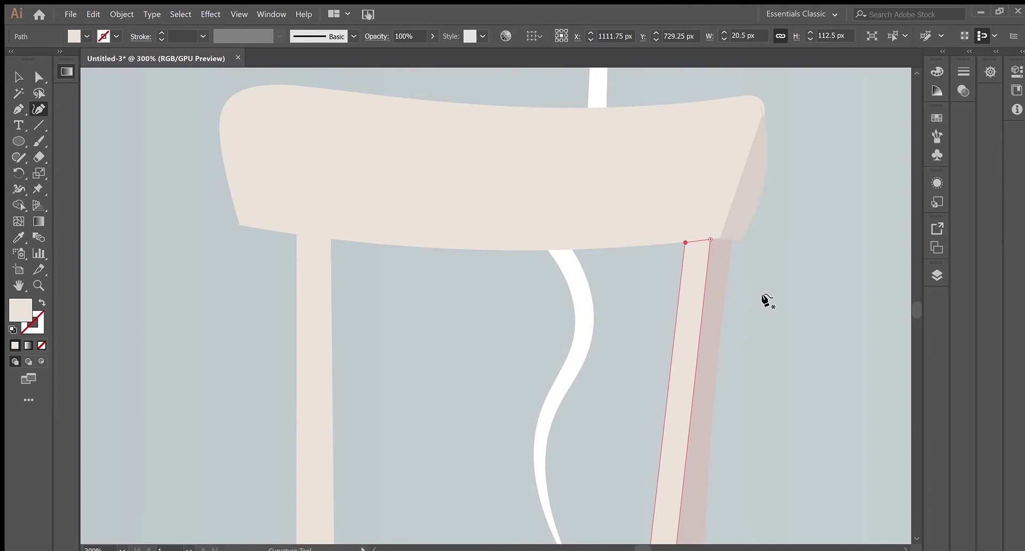
scroll(767, 300, up, 2)
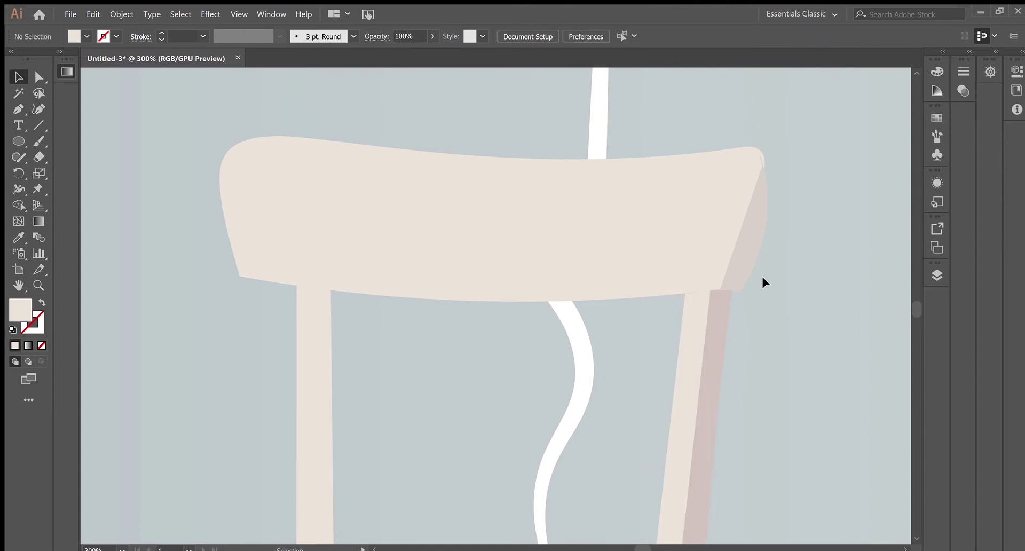
click(760, 164)
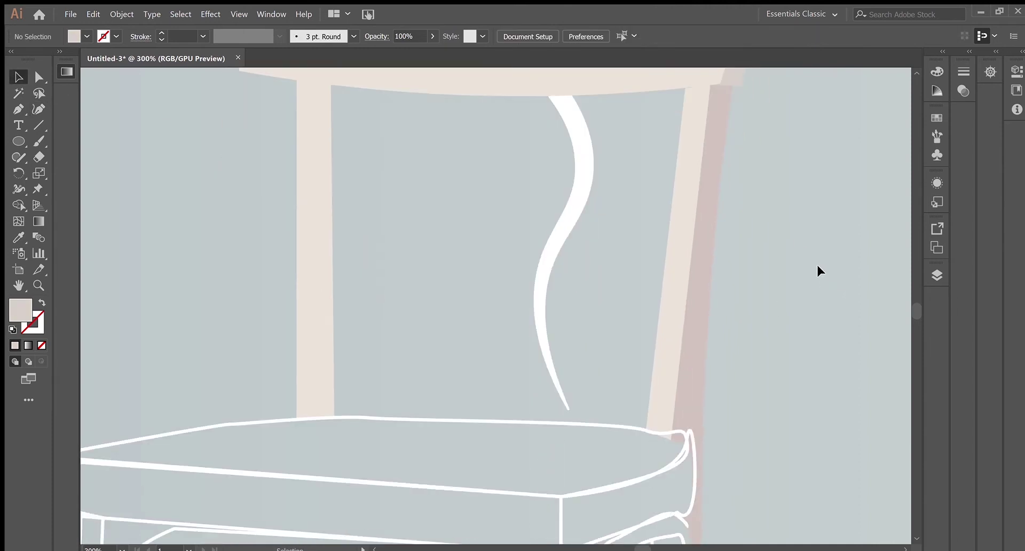
Make the seat top beige, then deselect and zoom out to view the whole chair.
click(513, 362)
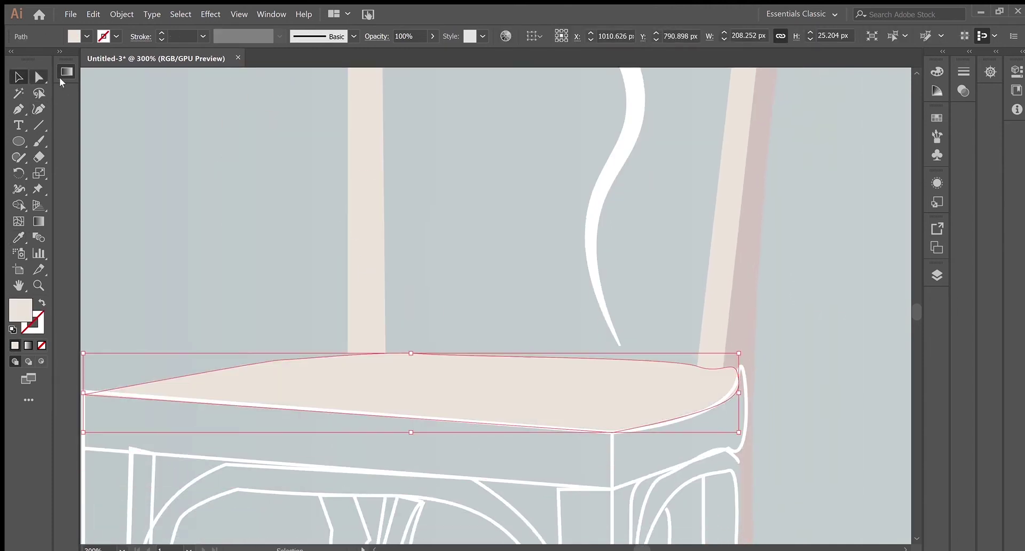
key(shift+grave)
click(349, 355)
key(v)
click(510, 153)
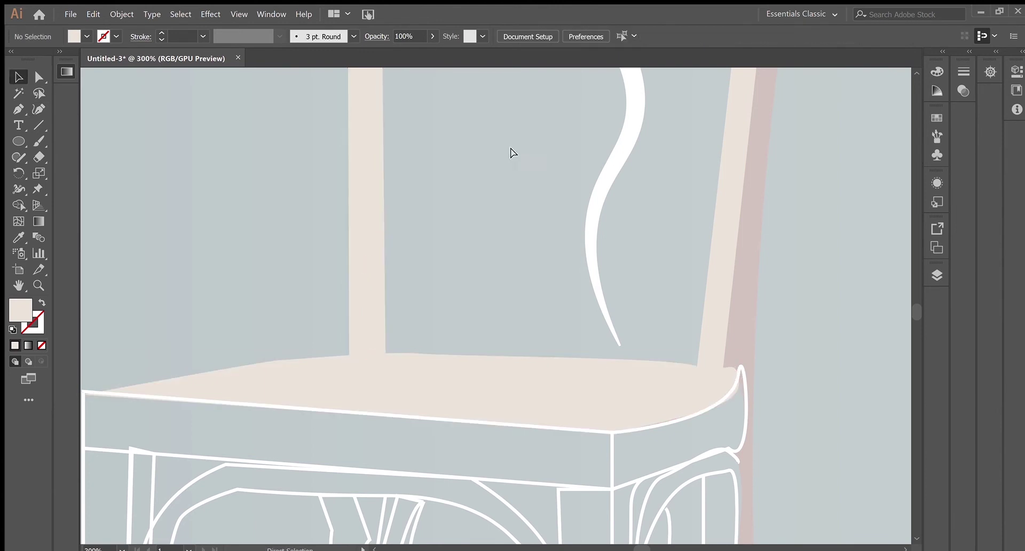
key(ctrl+minus)
key(ctrl+minus)
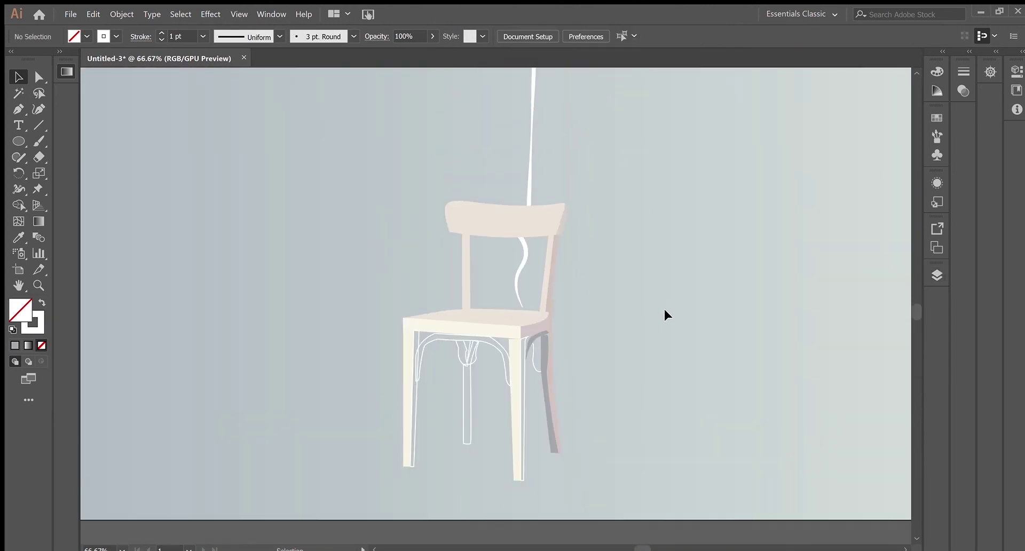
Curve the top of the grey back-right leg, add a point, and pull its bottom lower.
key(ctrl+plus)
key(ctrl+plus)
click(505, 171)
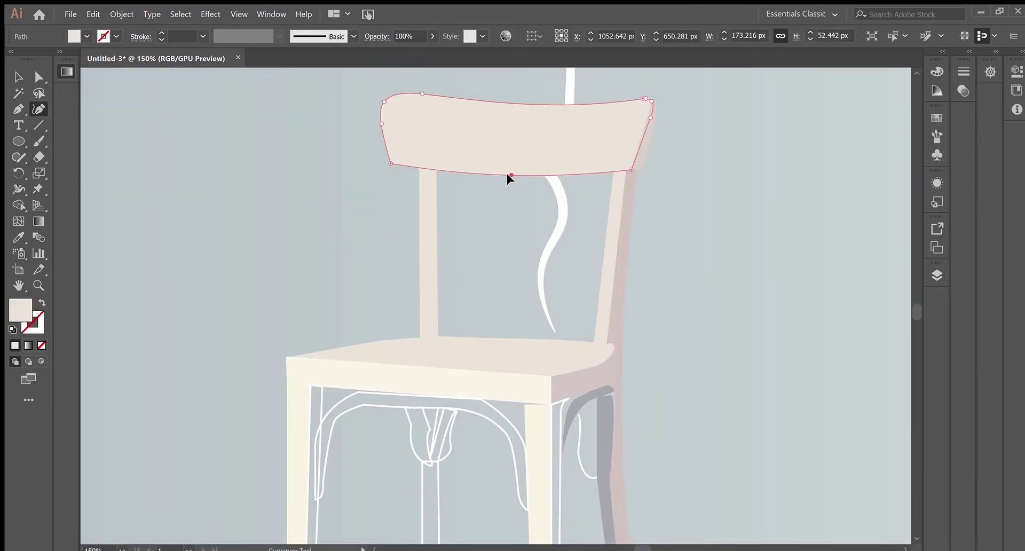
click(284, 151)
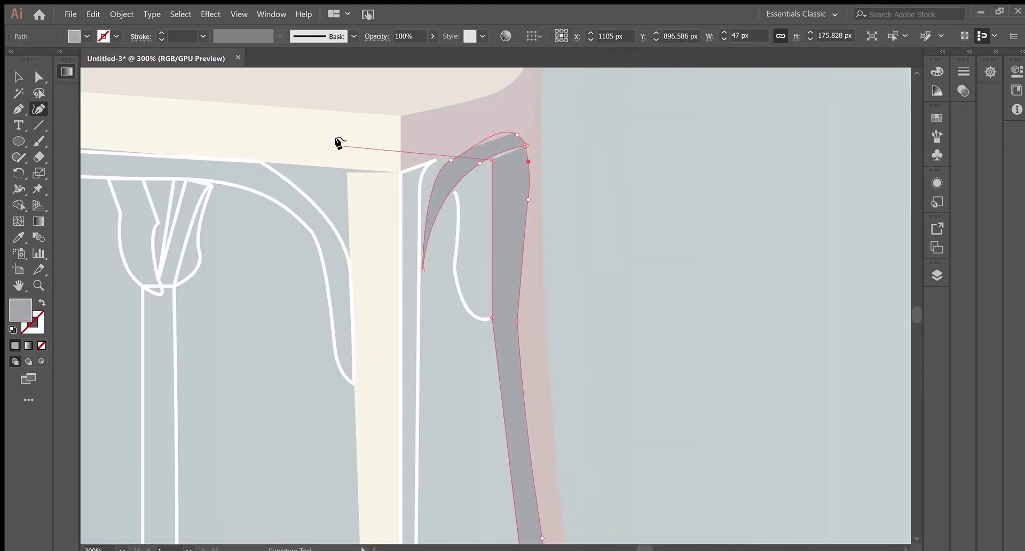
scroll(645, 192, up, 3)
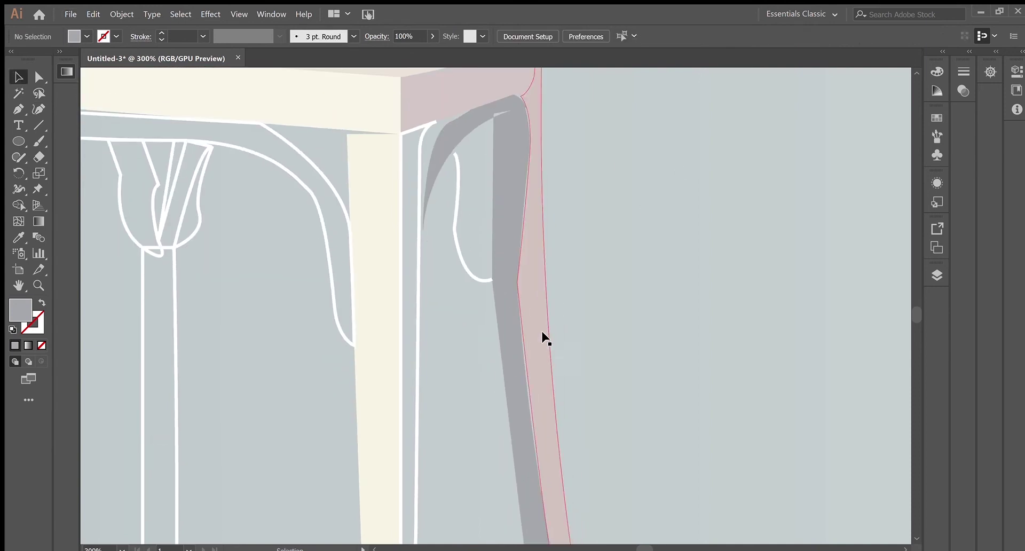
drag(451, 250, 434, 254)
click(421, 263)
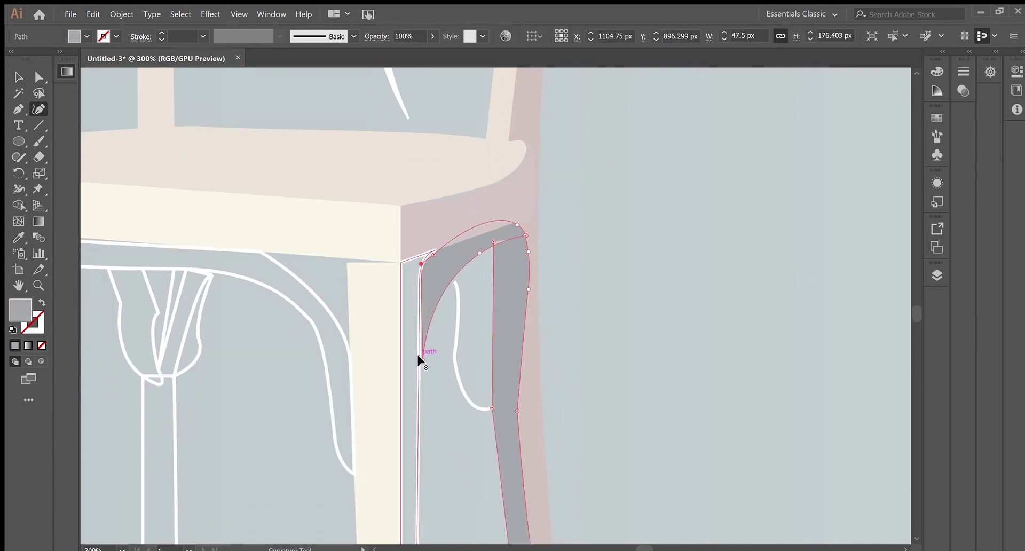
drag(422, 360, 418, 371)
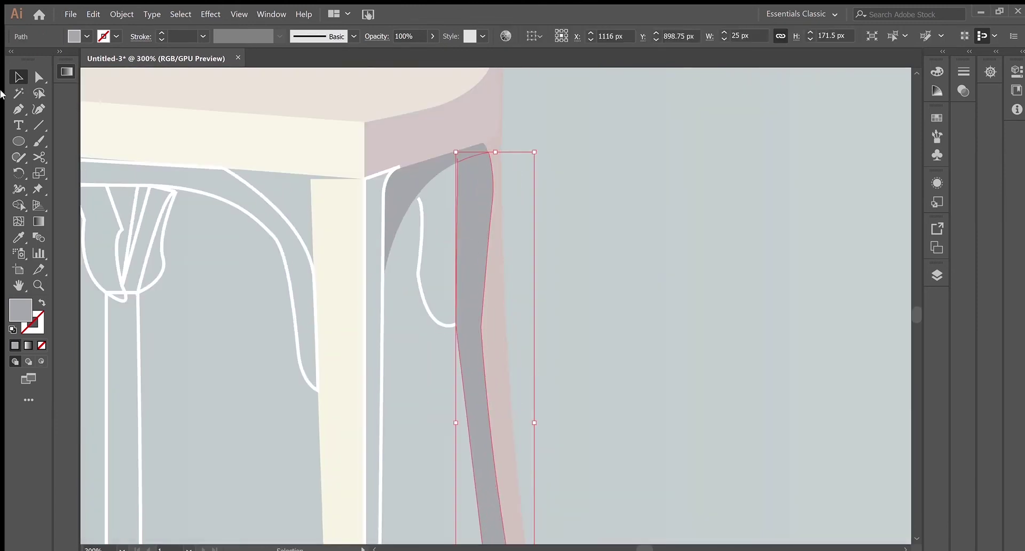
Delete the extra anchor on the grey leg to smooth its curve, then deselect.
click(491, 206)
key(Delete)
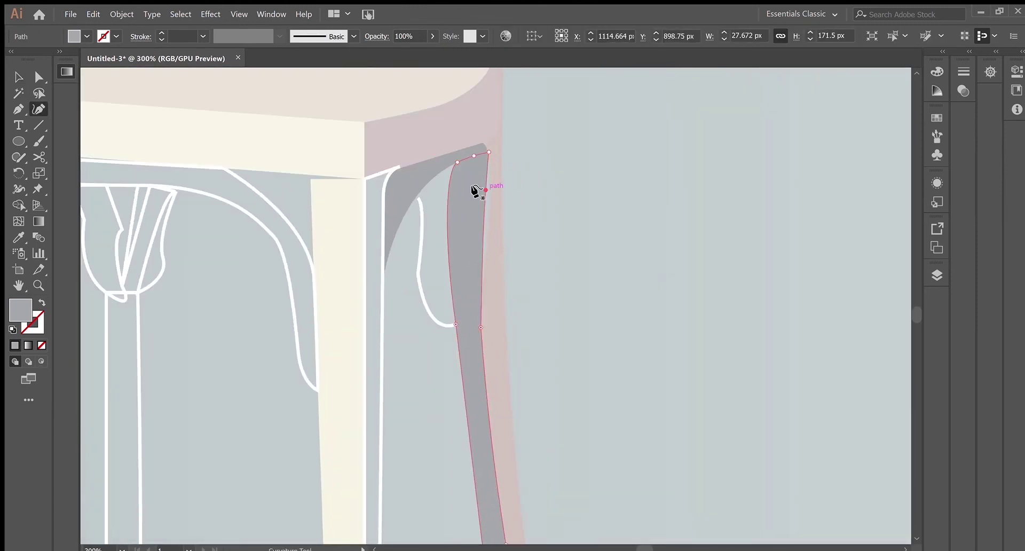
drag(475, 191, 470, 201)
key(v)
key(ctrl+shift+a)
scroll(596, 222, down, 3)
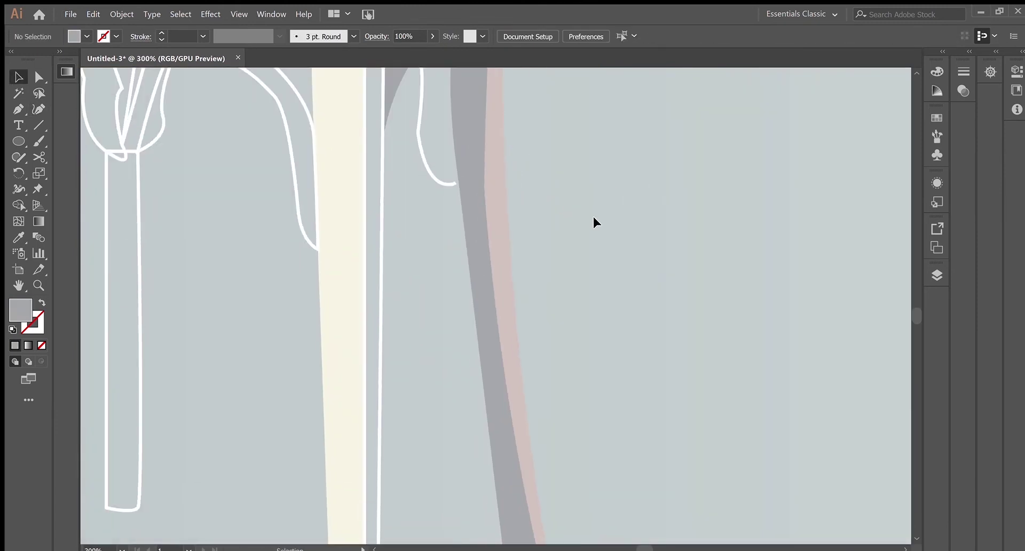
scroll(596, 222, up, 3)
Draw a closed shading shape inside the right back leg and fill it with the leg's grey.
click(438, 291)
key(shift+grave)
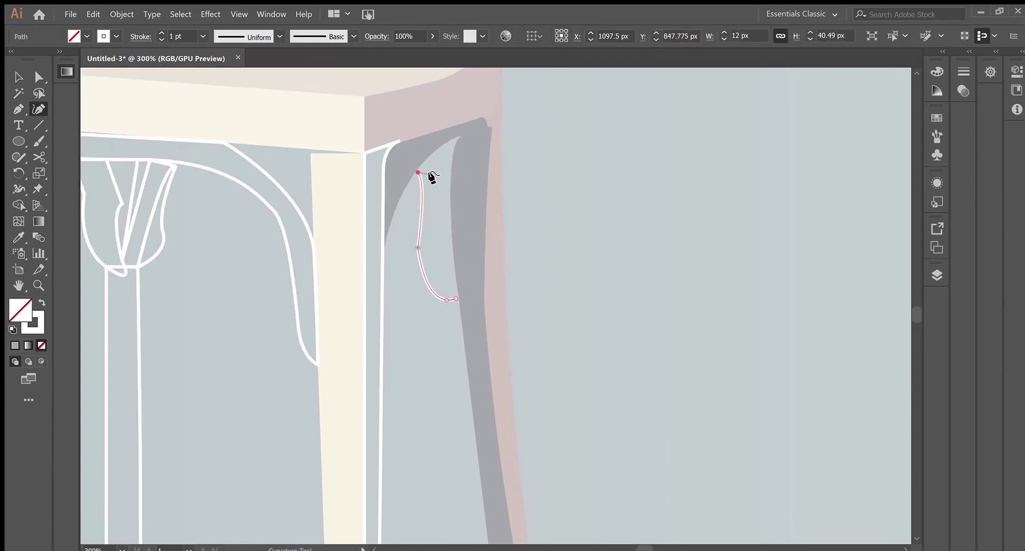
click(456, 299)
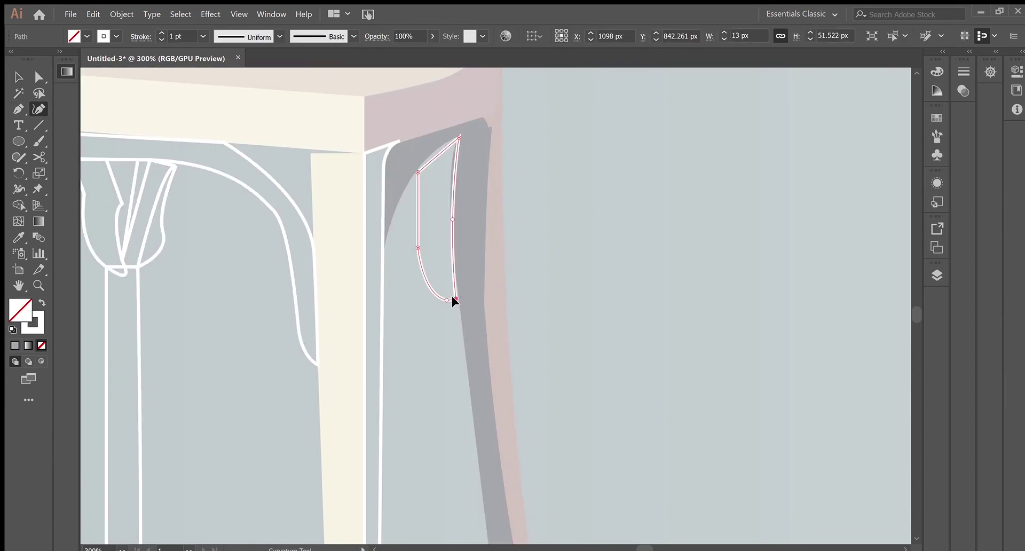
key(i)
click(480, 342)
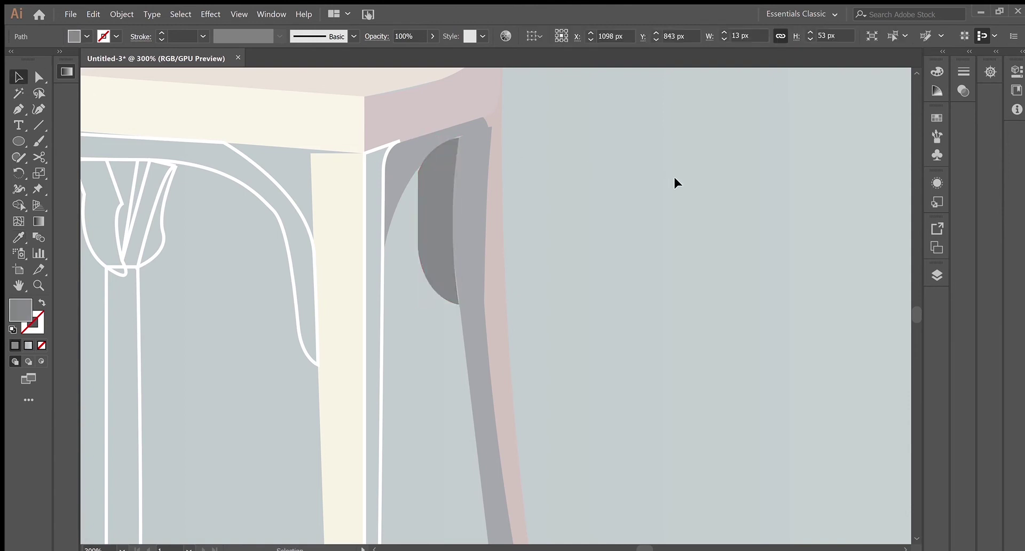
Darken the shading shape's grey fill, then select the leg-shadow shape and cream leg face.
scroll(479, 319, up, 2)
click(37, 108)
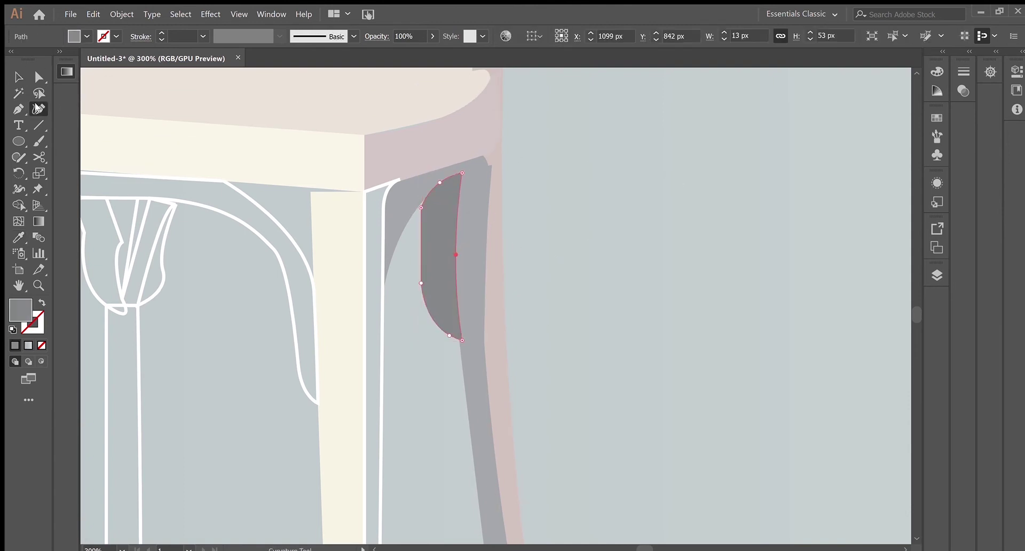
click(552, 422)
drag(380, 295, 542, 258)
click(542, 258)
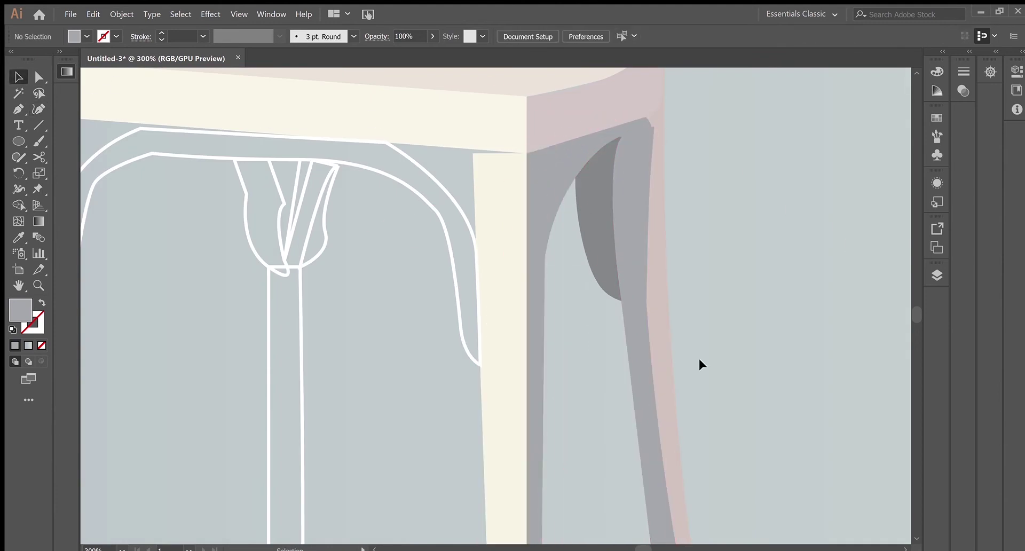
ctrl+click(473, 144)
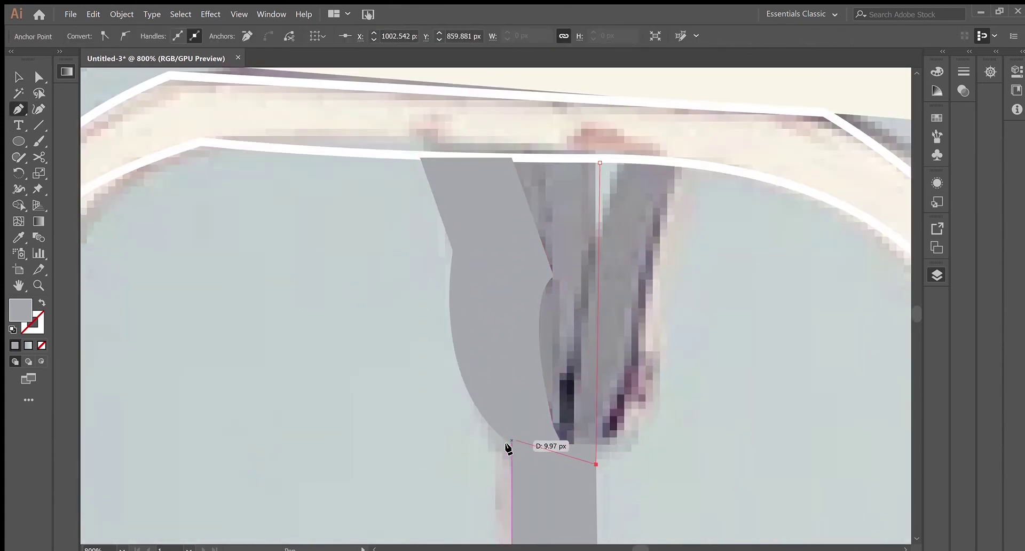
Send the shape backward to reveal the photo and trace the centre leg's forked top as a grey path.
key(ctrl+shift+bracketleft)
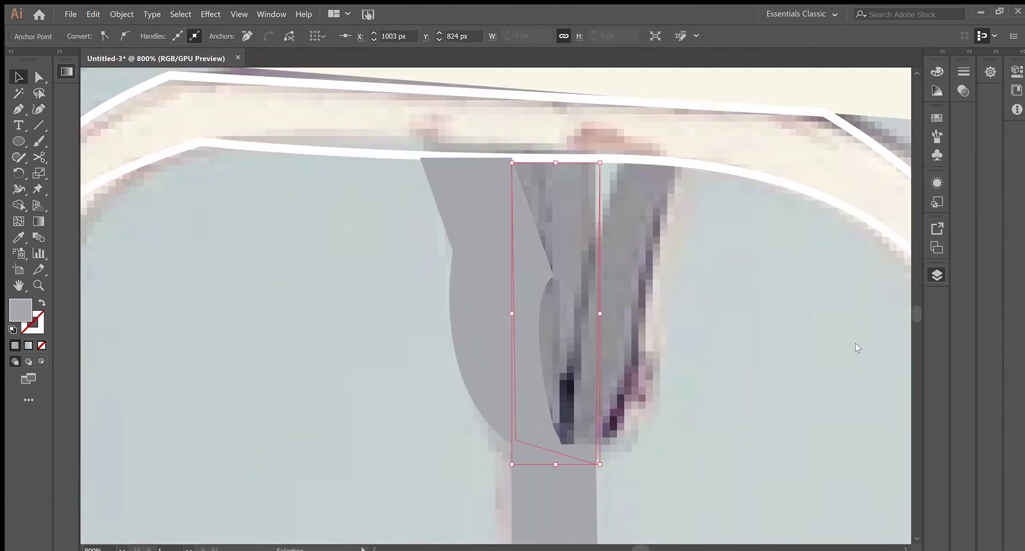
key(p)
click(617, 188)
drag(591, 314, 600, 331)
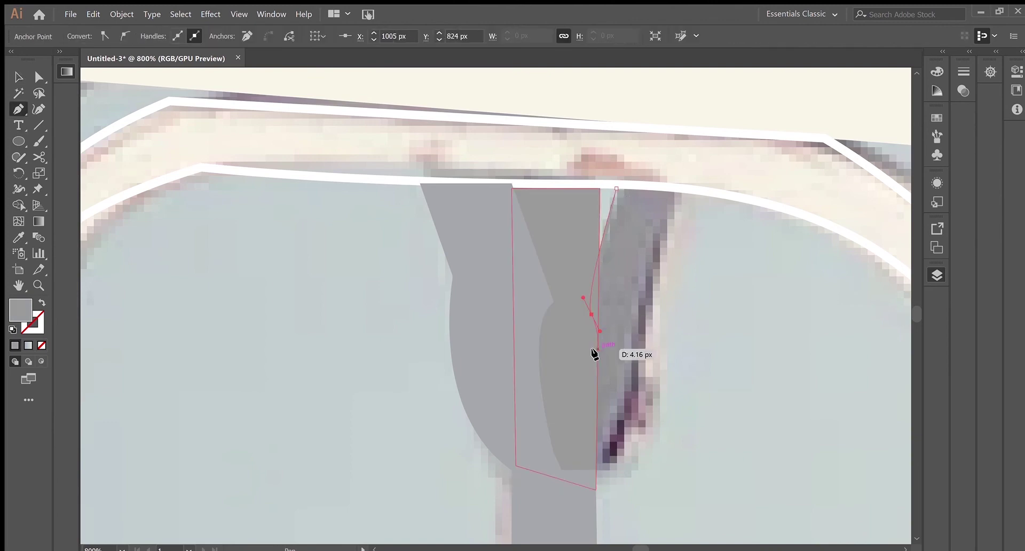
click(574, 465)
click(625, 466)
drag(659, 357, 666, 432)
click(39, 109)
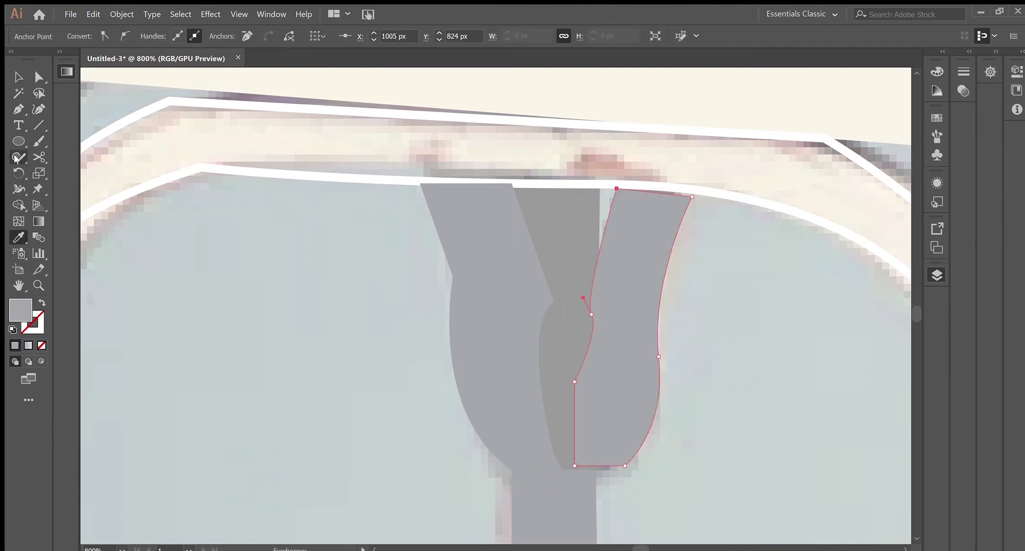
drag(574, 466, 566, 474)
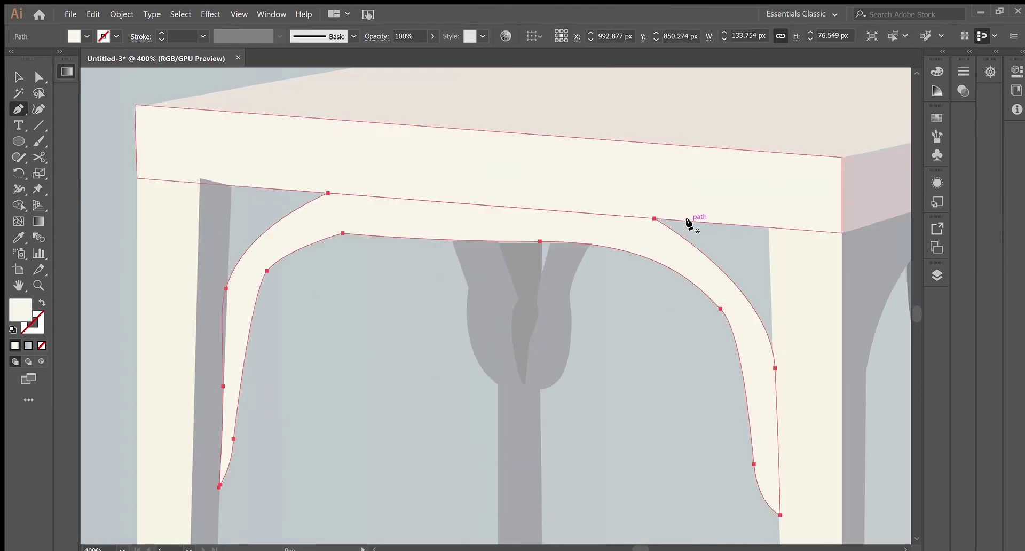
Fill the right arch shading with the leg grey and curve a left arch shadow path.
click(226, 284)
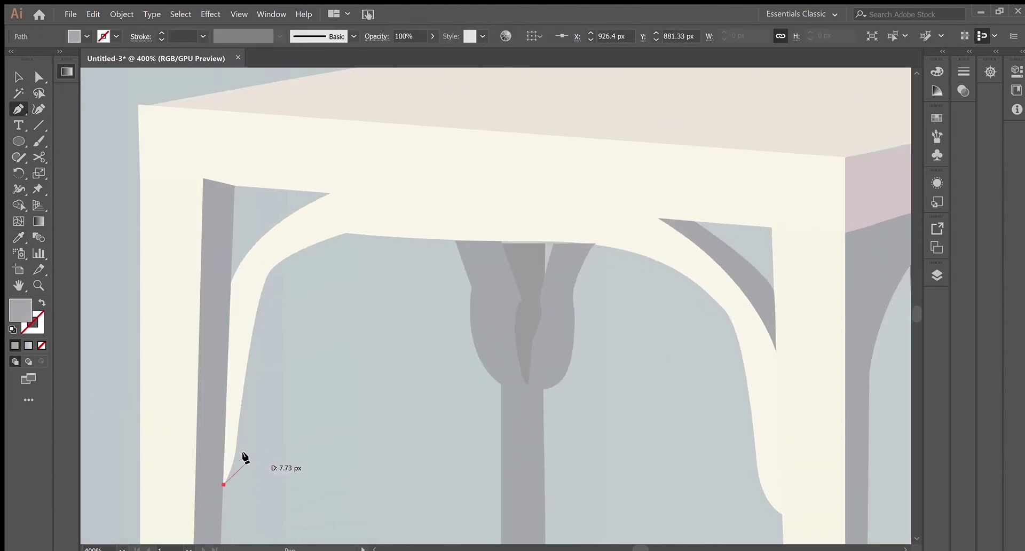
drag(348, 231, 415, 218)
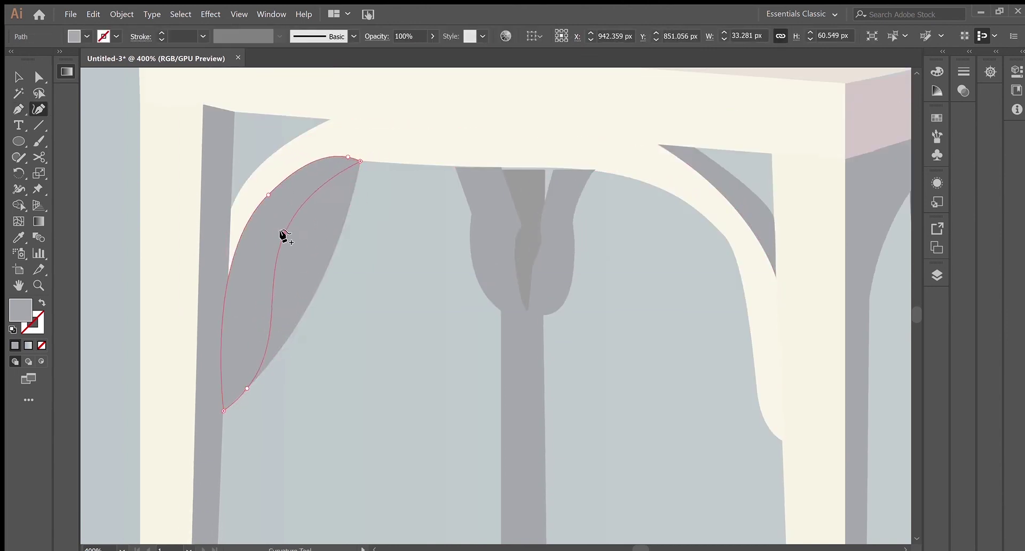
drag(308, 189, 271, 258)
key(v)
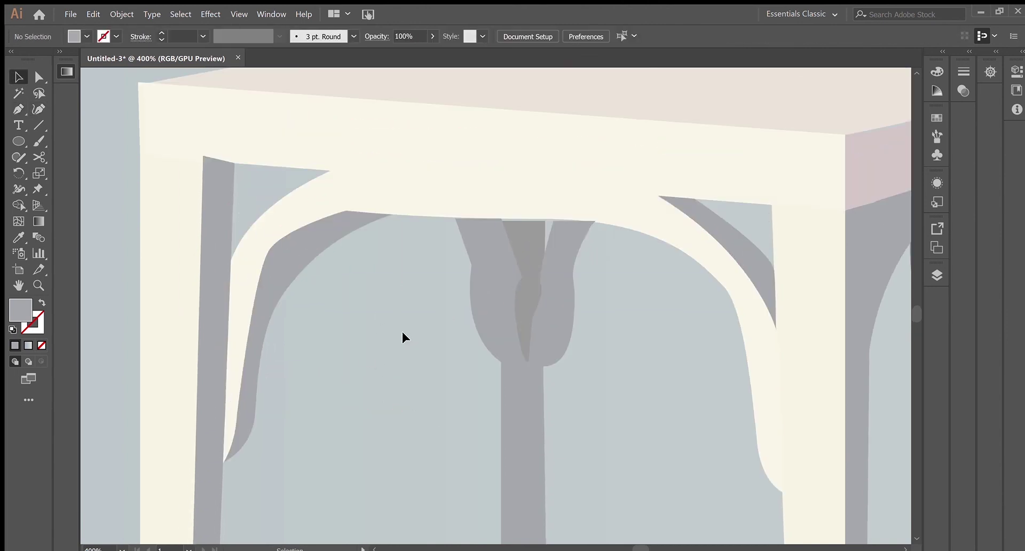
key(v)
click(407, 441)
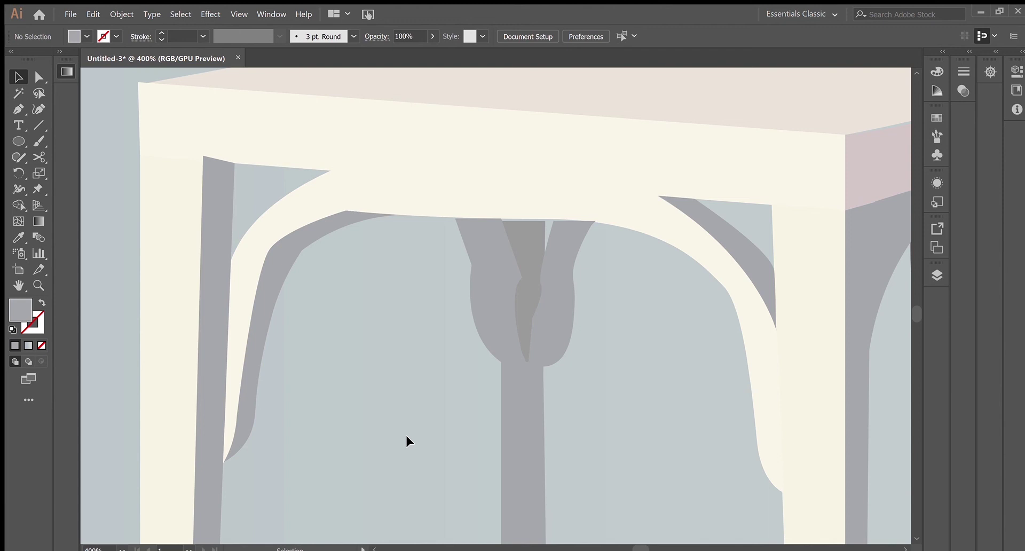
Fit the artboard in the window and draw a flat grey oval beneath the chair.
key(ctrl+0)
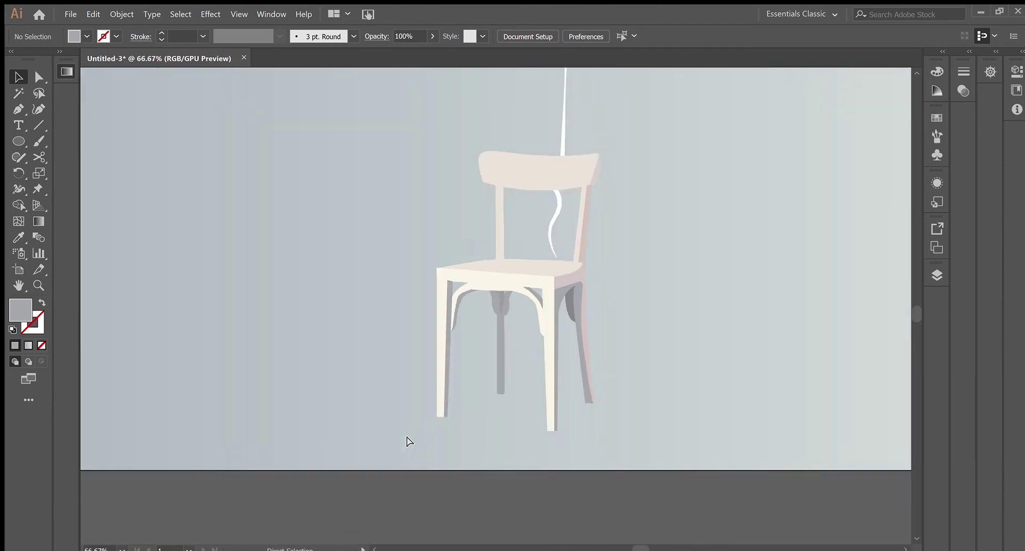
key(ctrl+1)
scroll(793, 344, up, 5)
scroll(819, 258, up, 3)
key(ctrl+0)
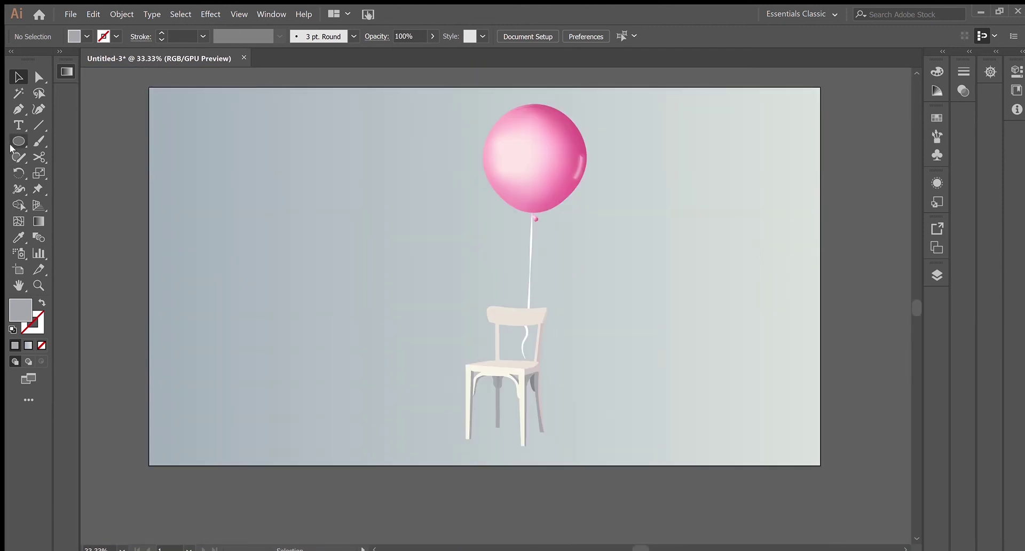
drag(360, 450, 360, 450)
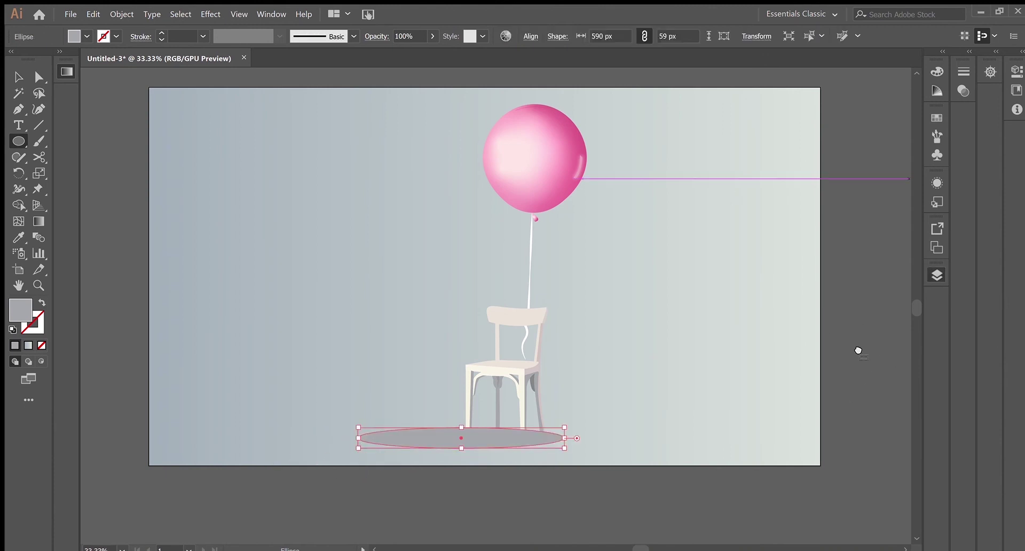
key(v)
Reposition the grey shadow oval under the chair and widen it toward the left.
click(397, 442)
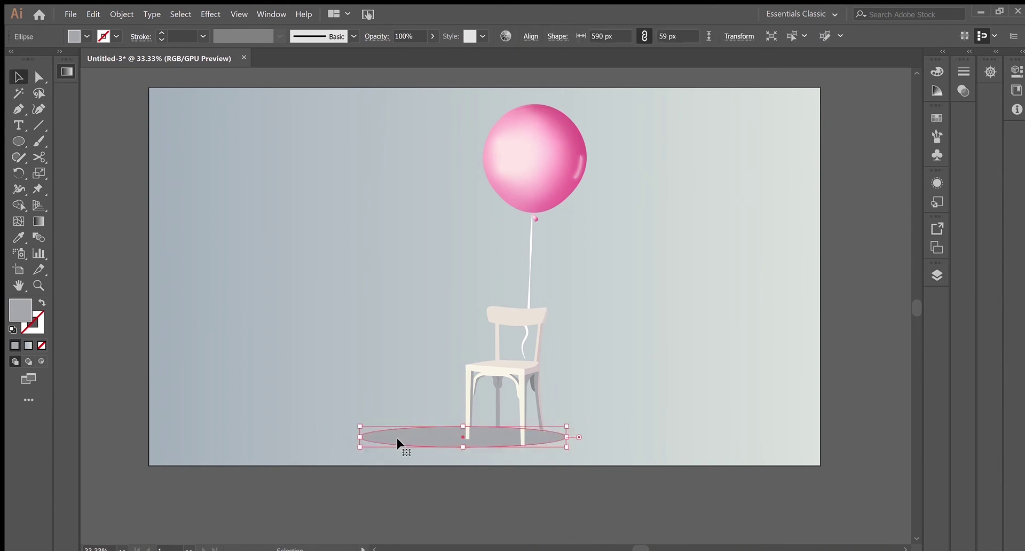
drag(398, 442, 482, 440)
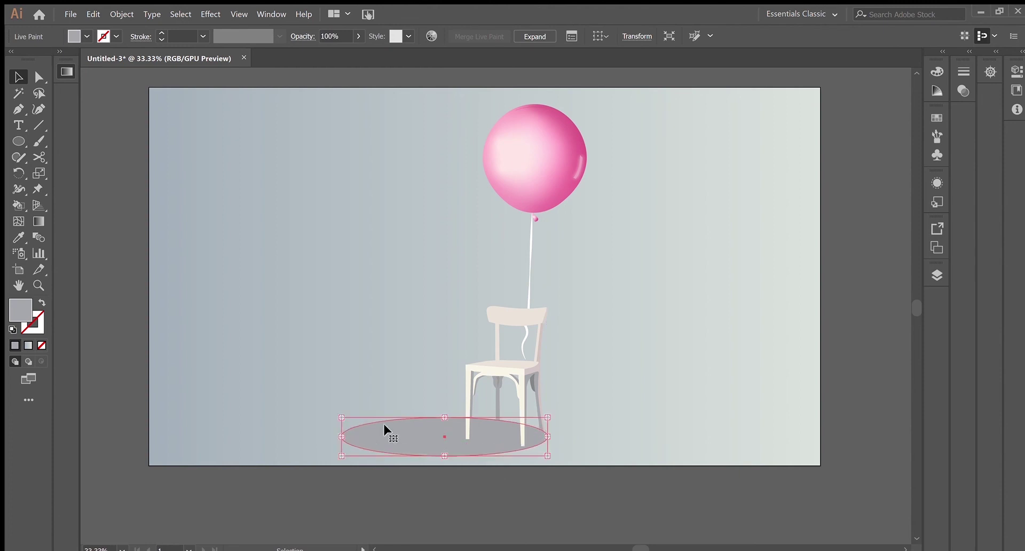
click(206, 424)
scroll(206, 423, up, 2)
drag(341, 488, 297, 485)
click(190, 396)
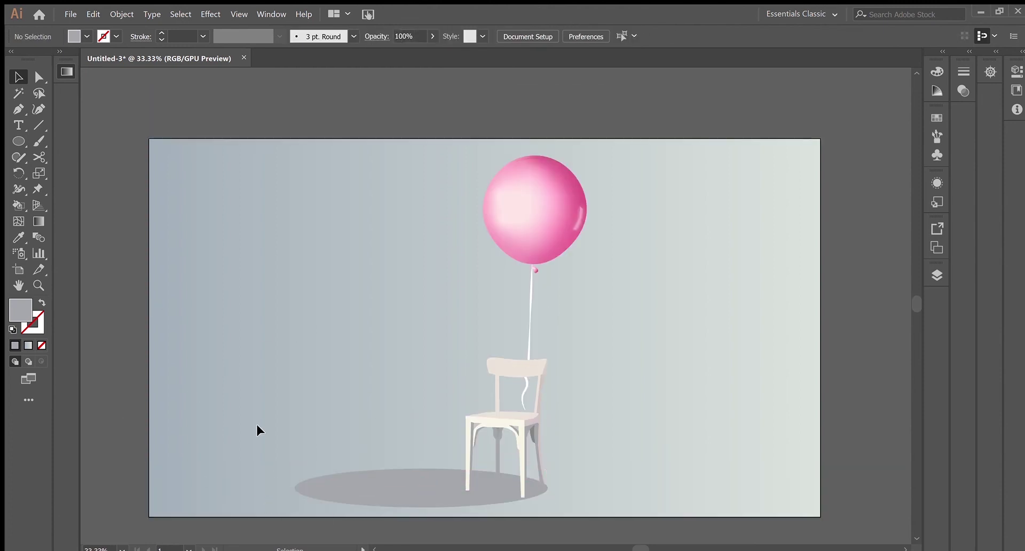
Move the balloon, chair and shadow together to the artboard's right side.
key(ctrl+a)
drag(503, 413, 726, 417)
click(866, 419)
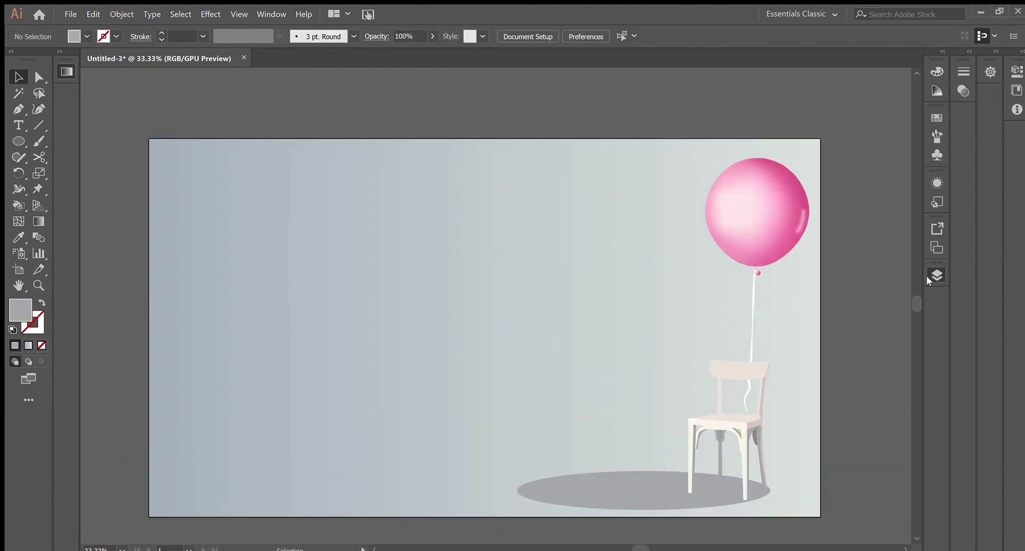
Reverse the background gradient so it runs light on the left to grey-blue on the right.
click(788, 328)
key(g)
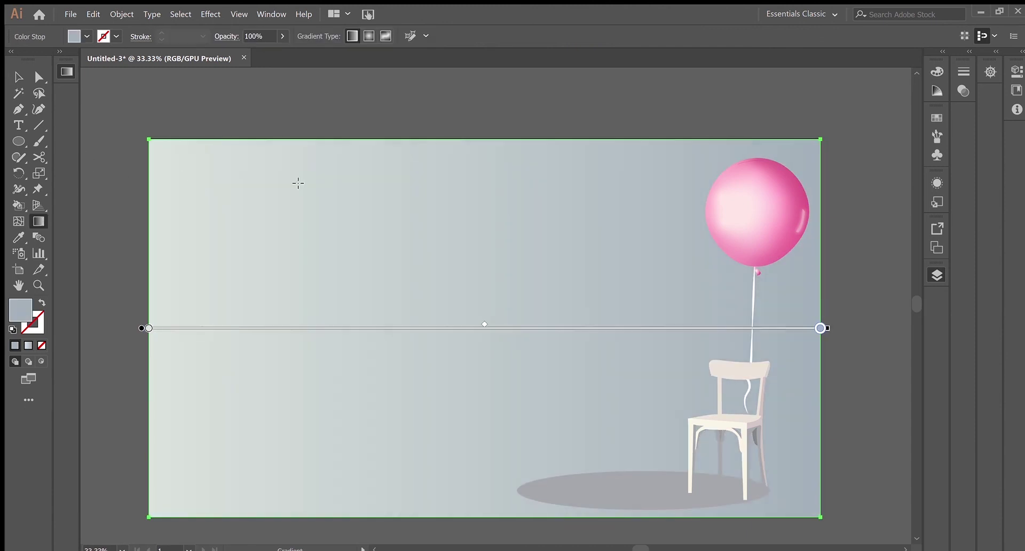
key(v)
Slide the floor shadow oval right and pull its right end to the artboard edge.
drag(717, 499, 878, 499)
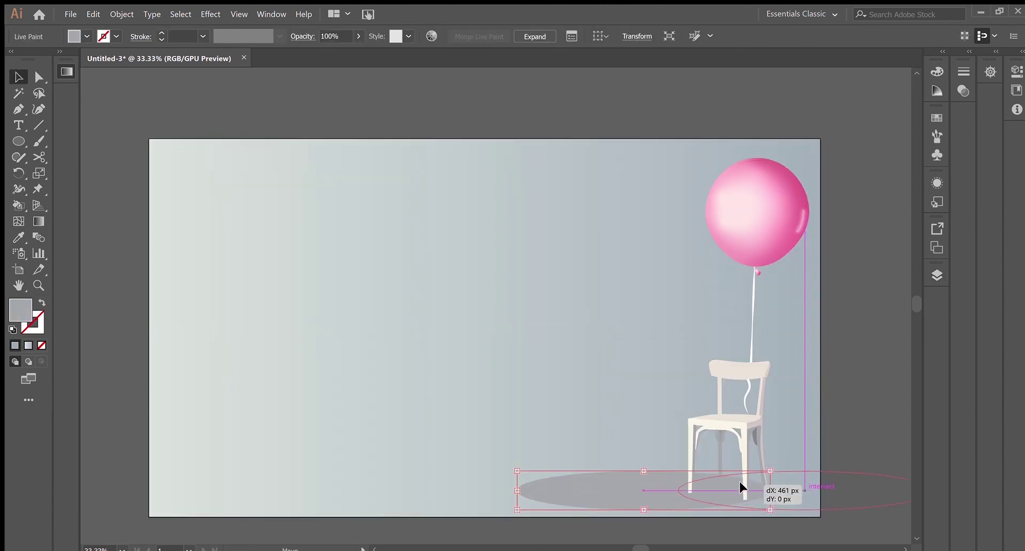
scroll(878, 499, right, 5)
key(shift+grave)
drag(762, 490, 652, 488)
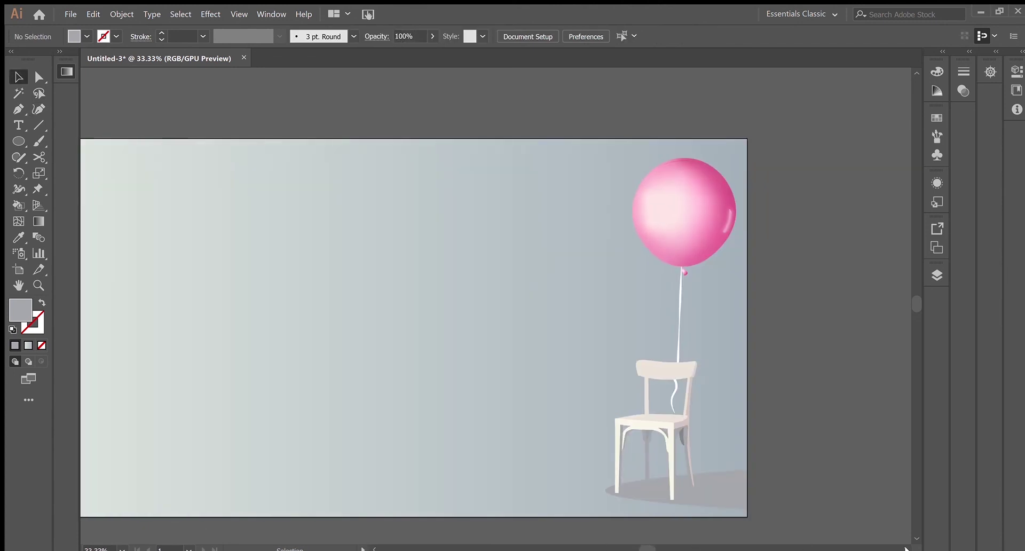
Draw a slanted white strip over the chair back to carry the balloon string across.
drag(619, 374, 481, 302)
key(m)
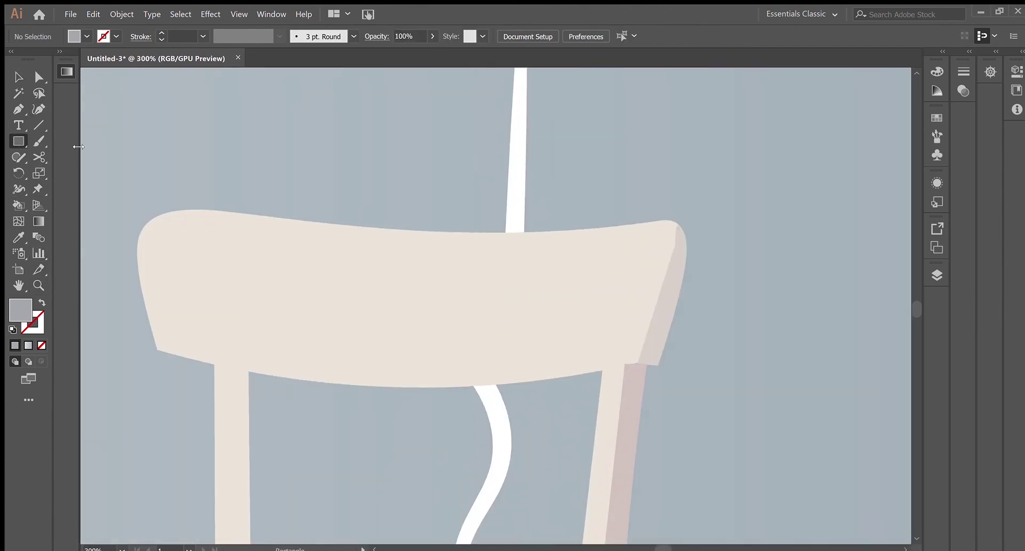
drag(471, 231, 496, 385)
key(i)
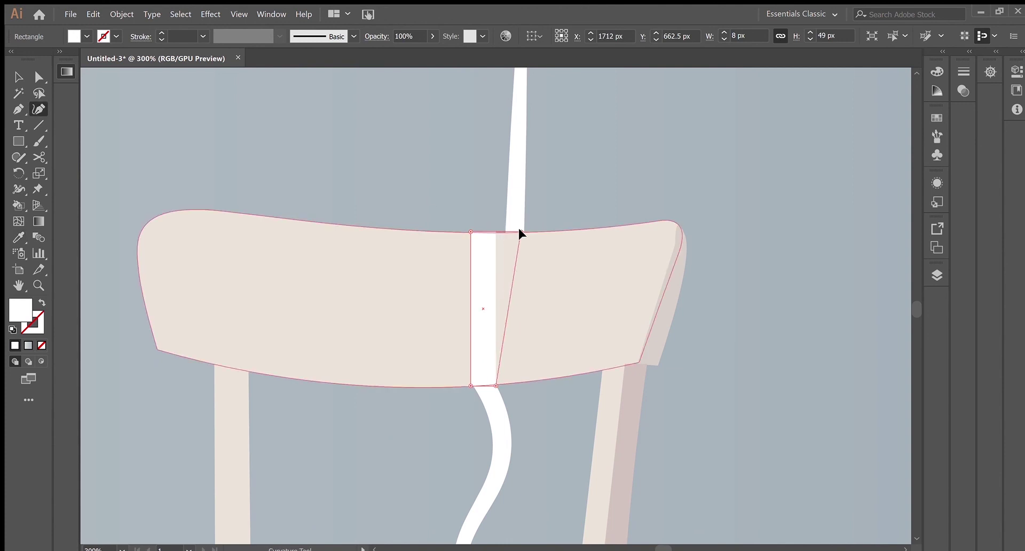
drag(518, 231, 524, 231)
drag(471, 231, 506, 231)
key(ctrl+equal)
key(ctrl+equal)
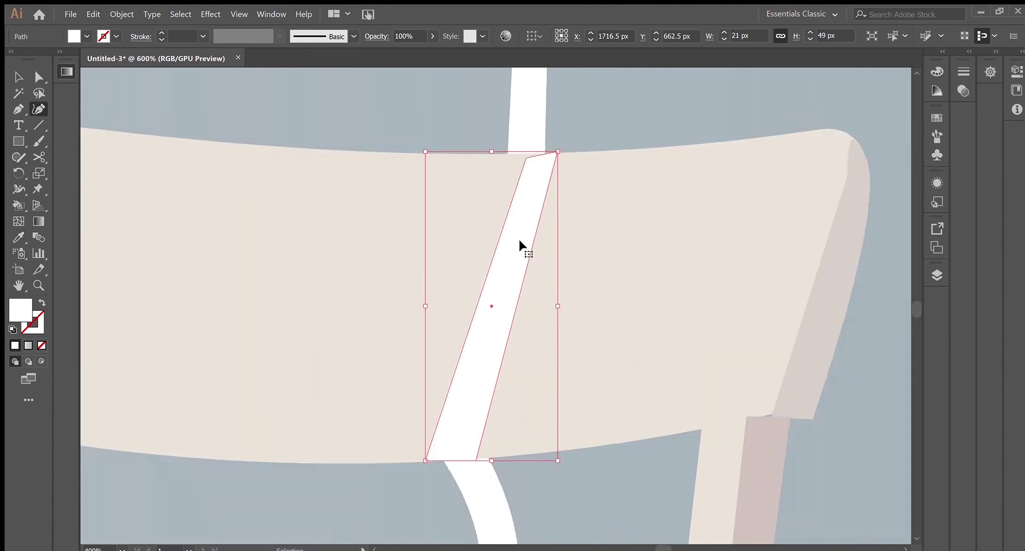
key(ctrl+equal)
key(v)
key(ctrl+shift+a)
key(ctrl+0)
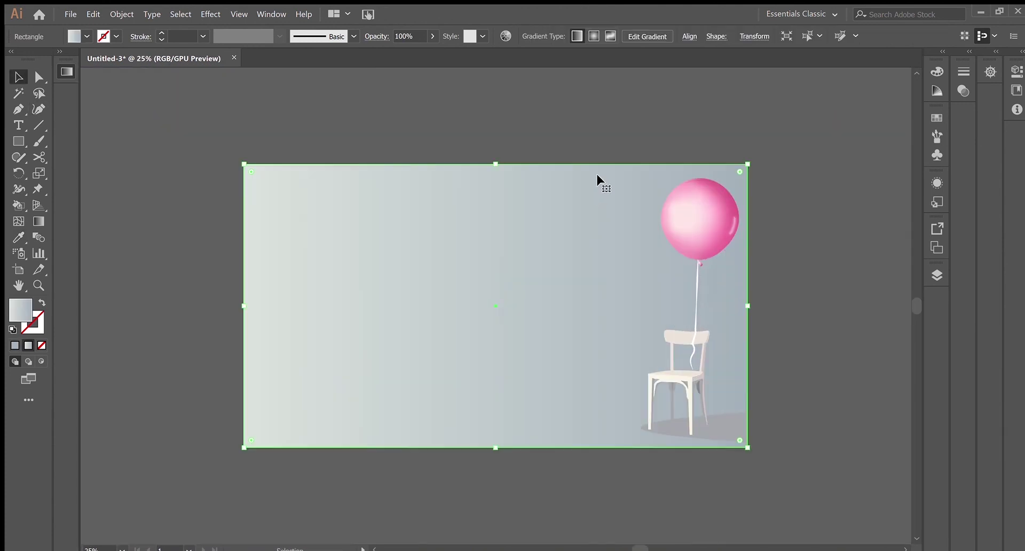